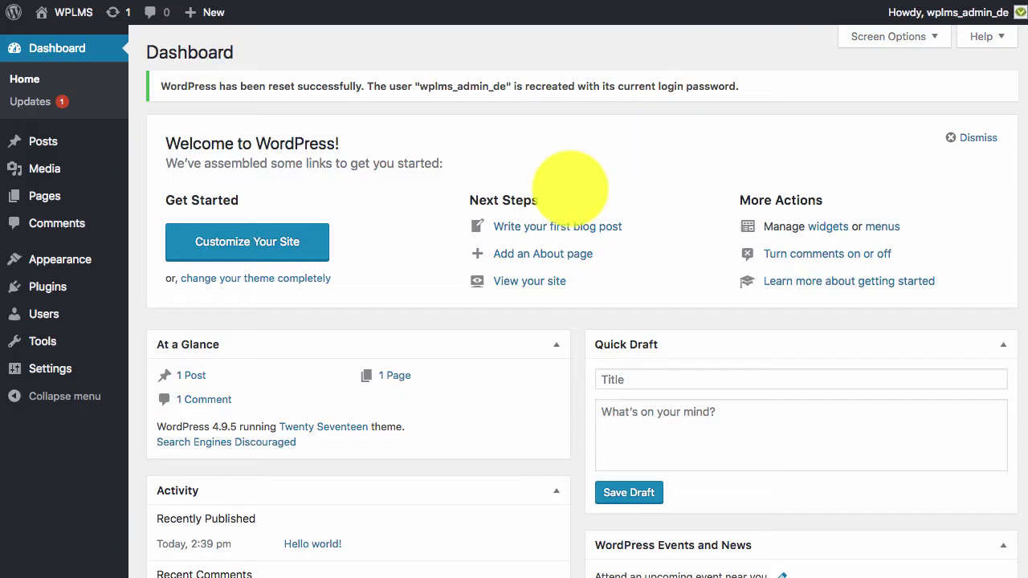
Go to the installed themes and open the upload form for adding a new theme from a .zip file.
scroll(574, 184, "down", 5)
scroll(565, 193, "up", 5)
mouse_move(79, 279)
mouse_move(57, 258)
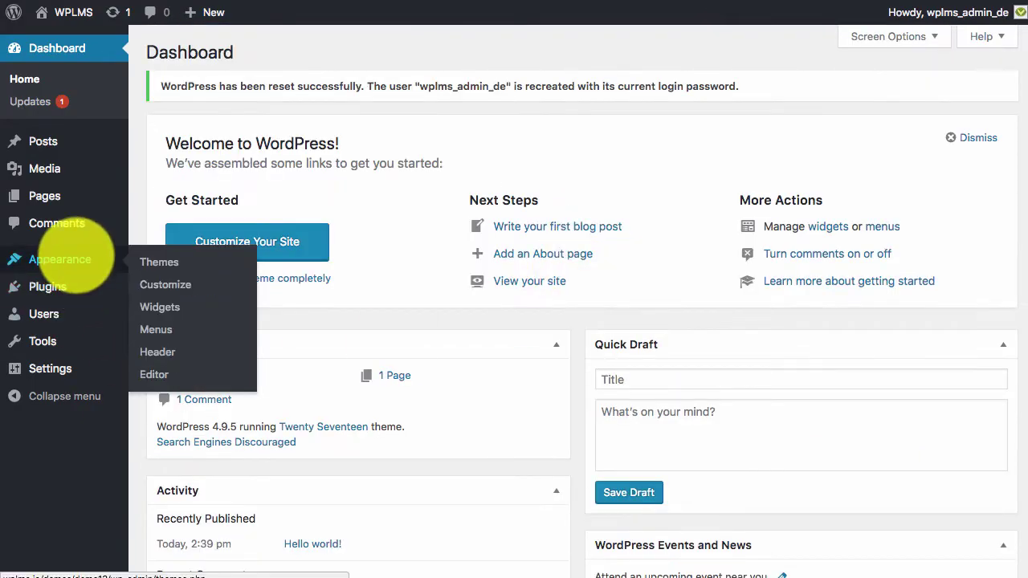
left_click(158, 263)
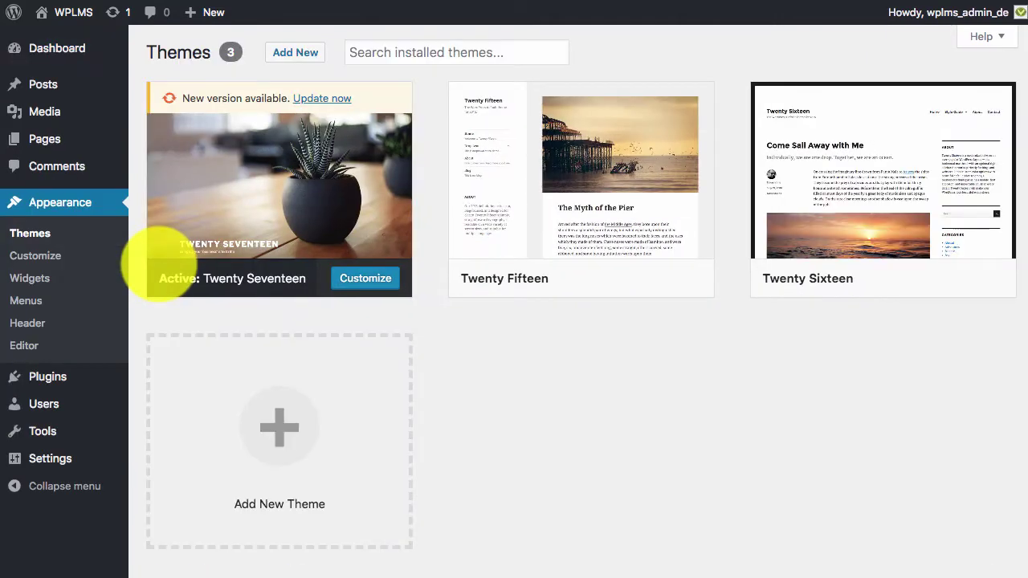
left_click(296, 49)
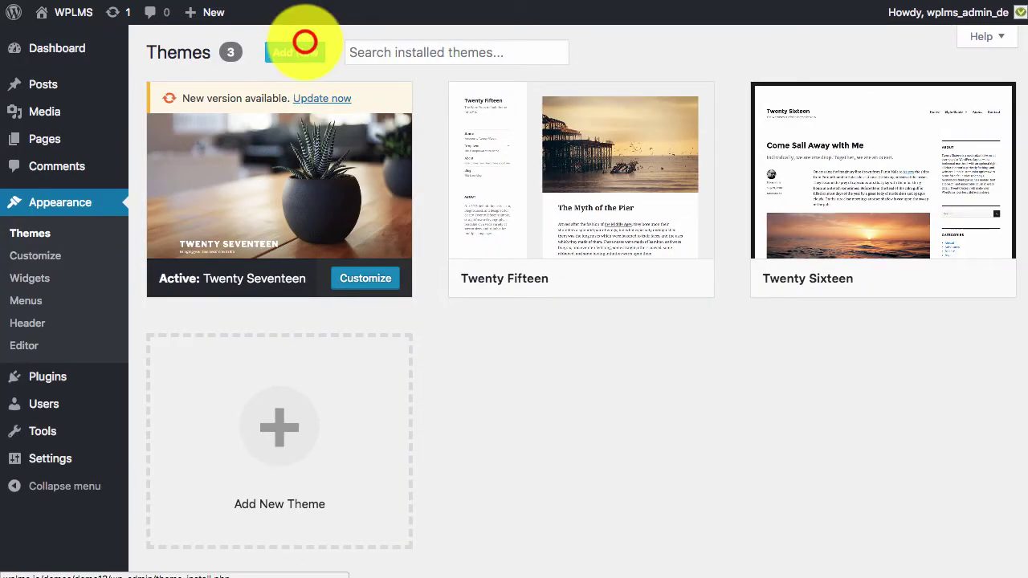
left_click(309, 54)
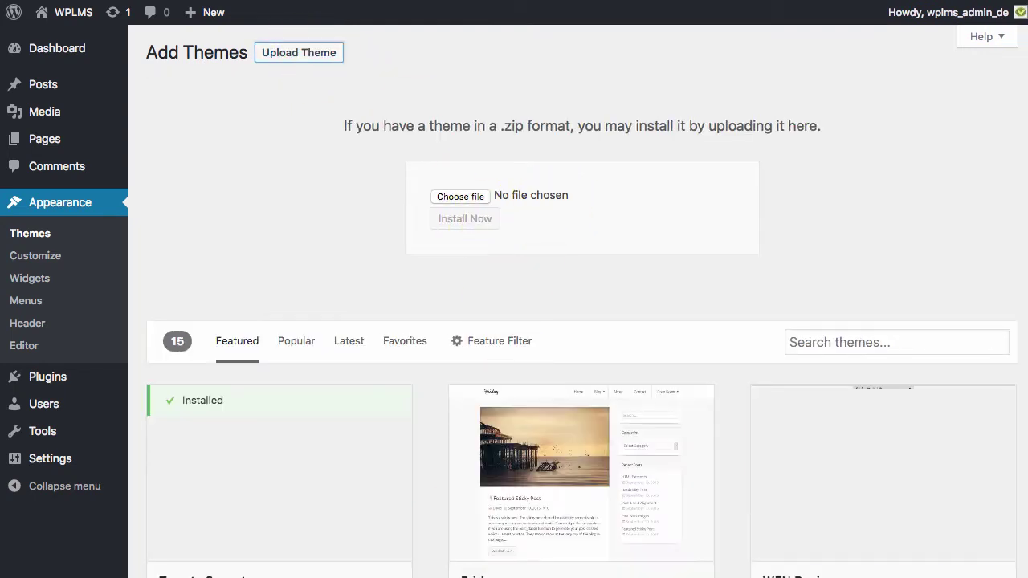
Examine the contents of the WPLMS Package folder, including the child themes folder and its old subfolder.
left_click(496, 514)
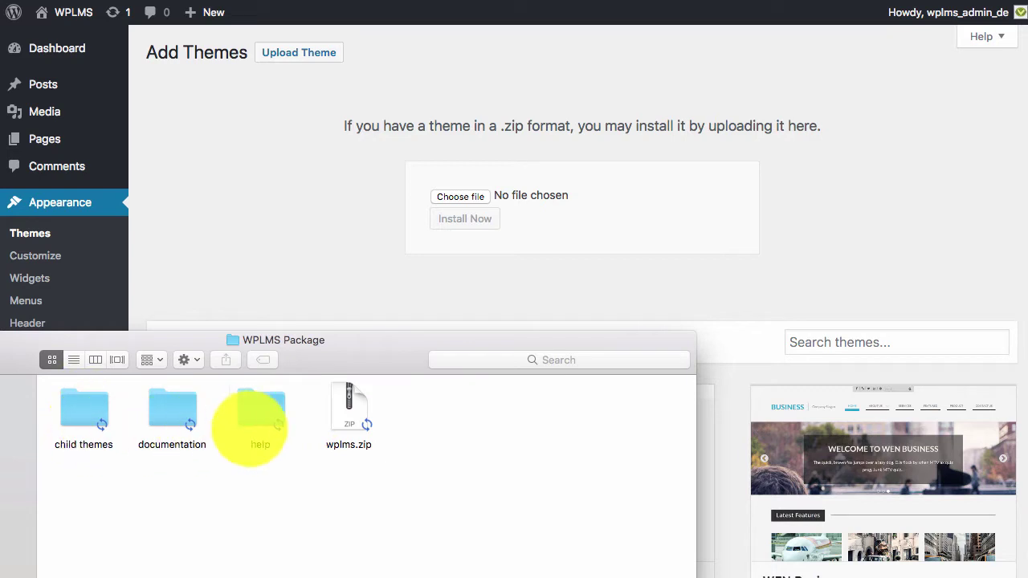
left_click(356, 384)
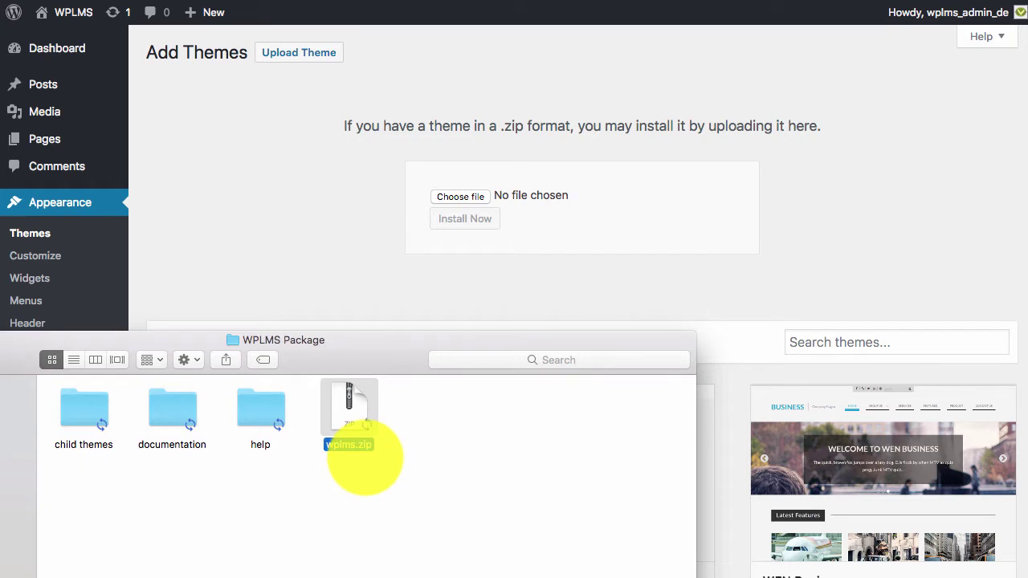
double_click(83, 408)
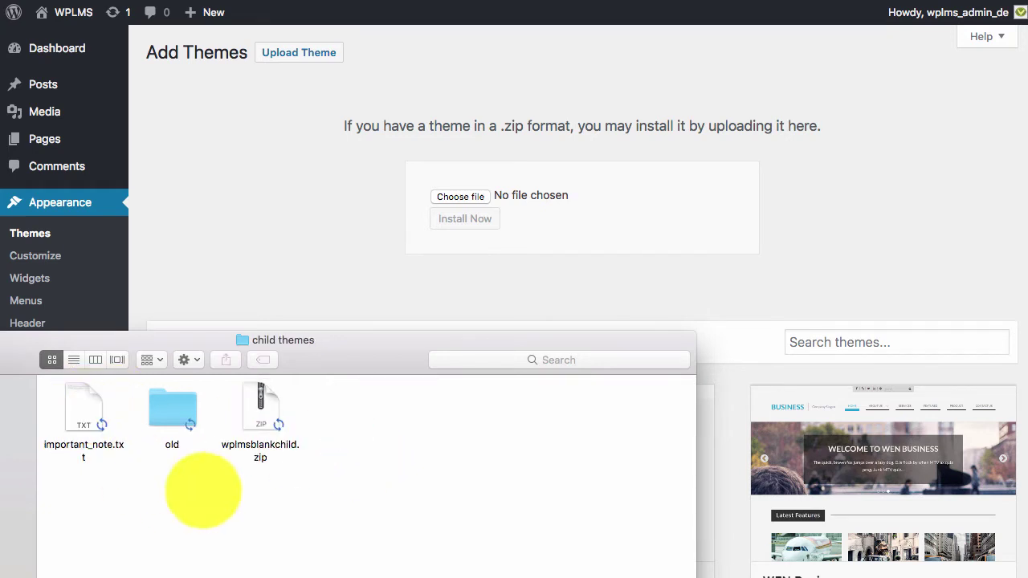
left_click(267, 416)
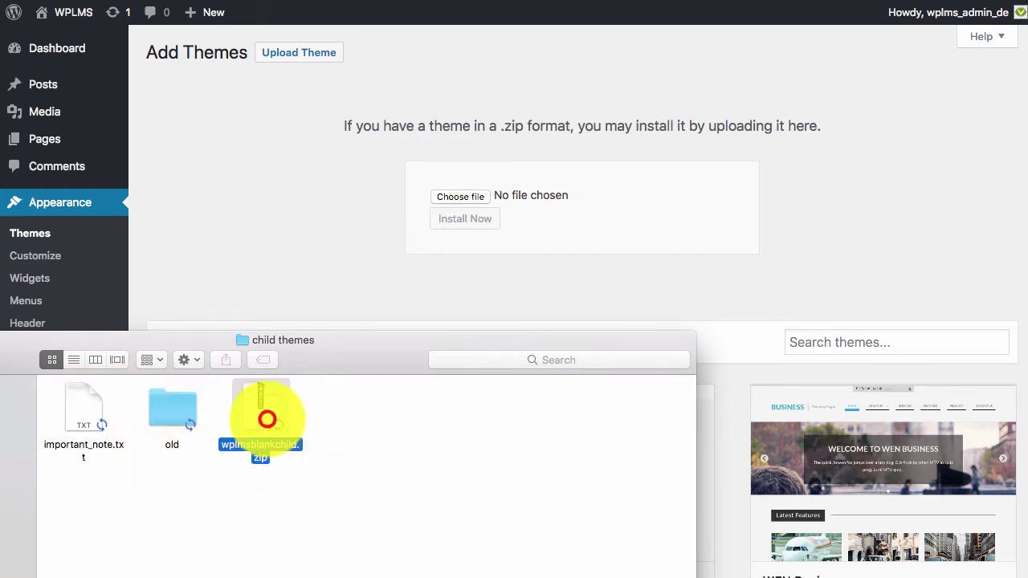
double_click(172, 408)
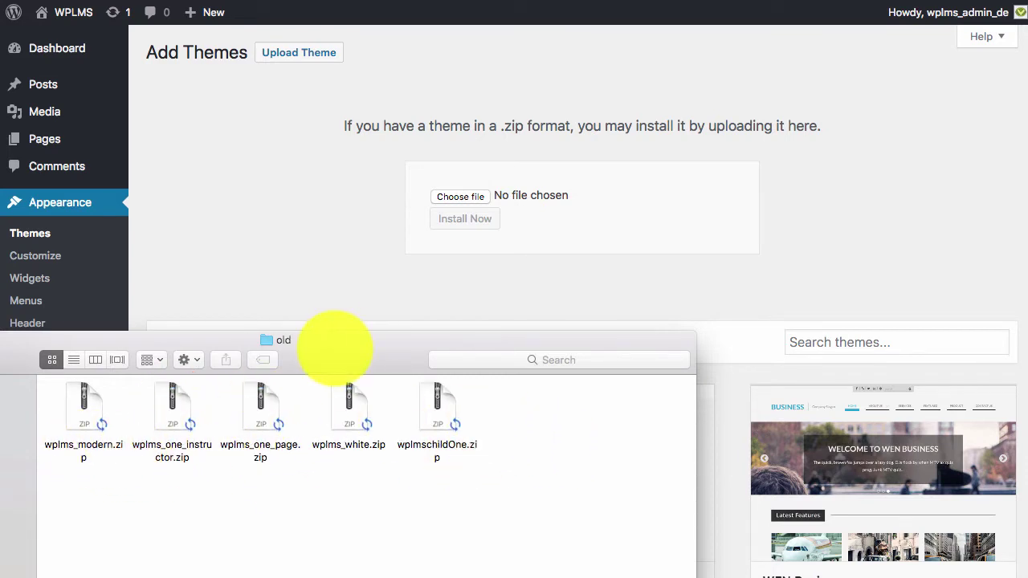
left_click_drag(335, 347, 440, 349)
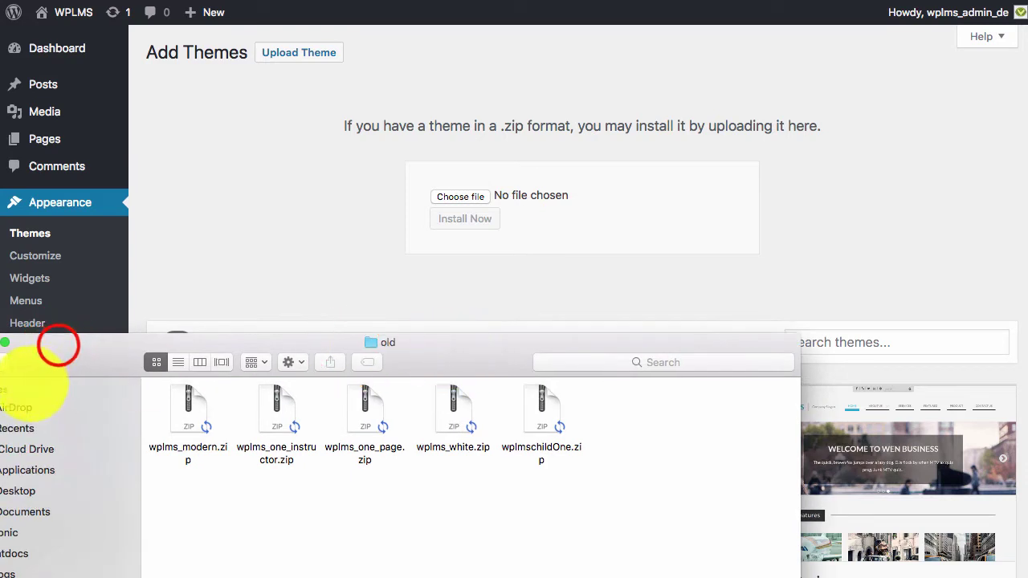
left_click_drag(58, 346, 14, 371)
left_click(11, 392)
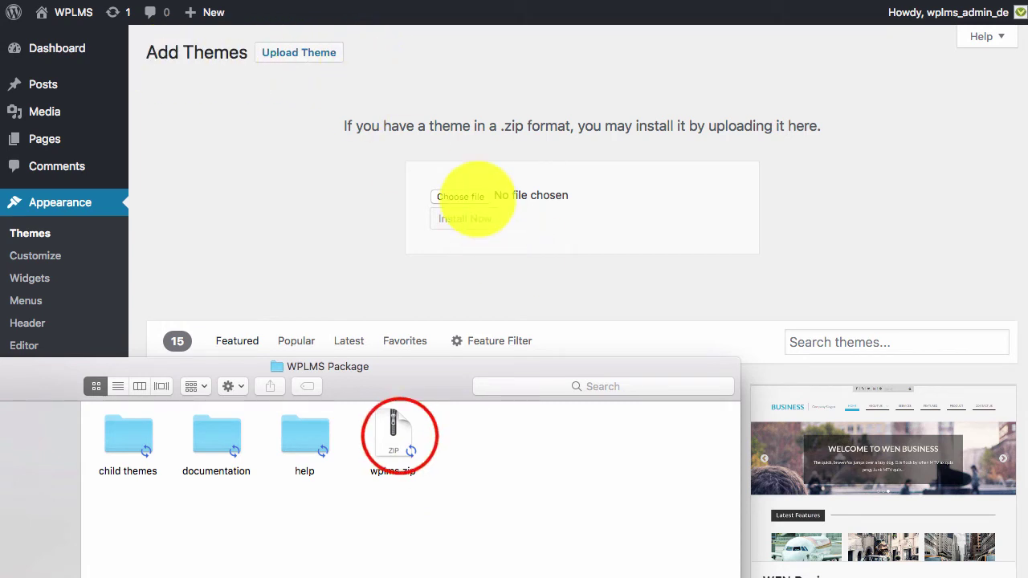
Upload wplms.zip from the WPLMS Package folder and install it as a theme.
left_click(400, 438)
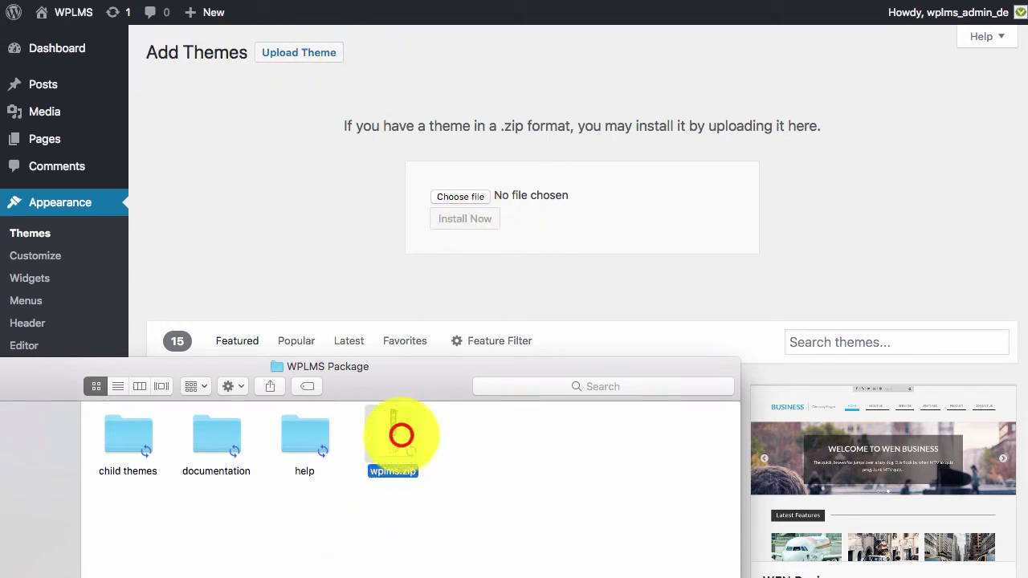
left_click_drag(400, 437, 482, 221)
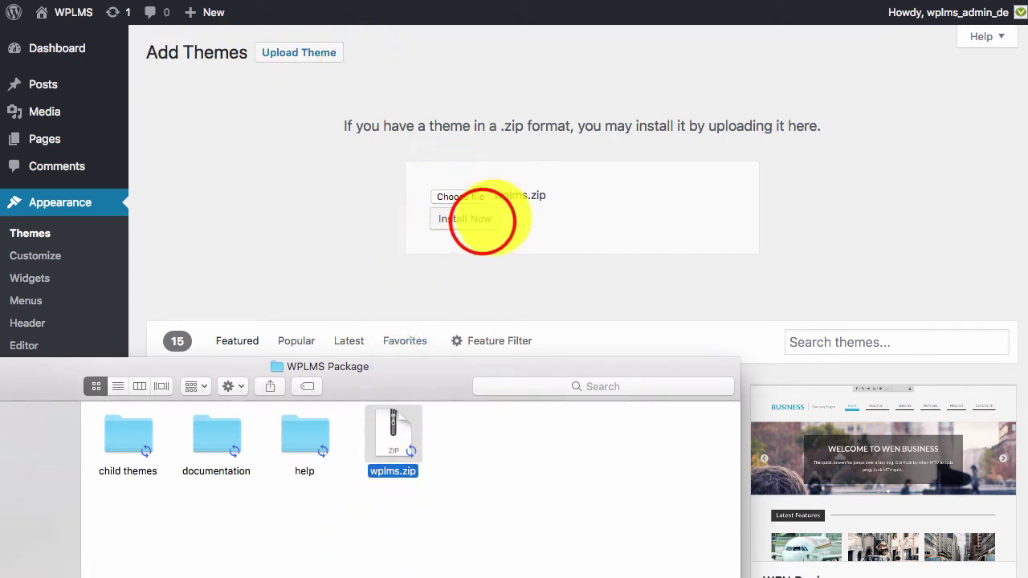
left_click(482, 221)
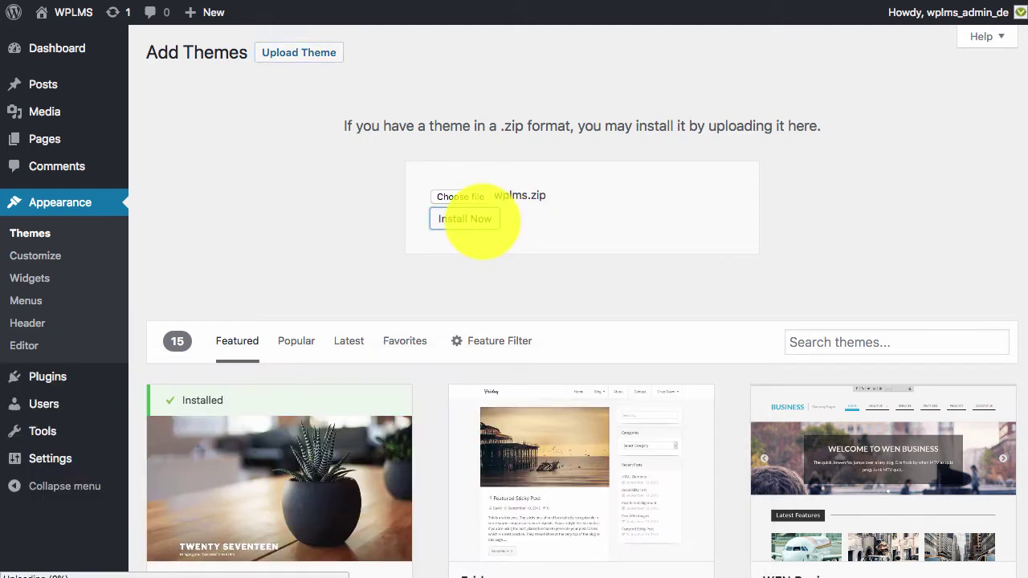
Switch to the Google results for "how to upload theme via ftp" and look through the listed guides and videos.
left_click(813, 276)
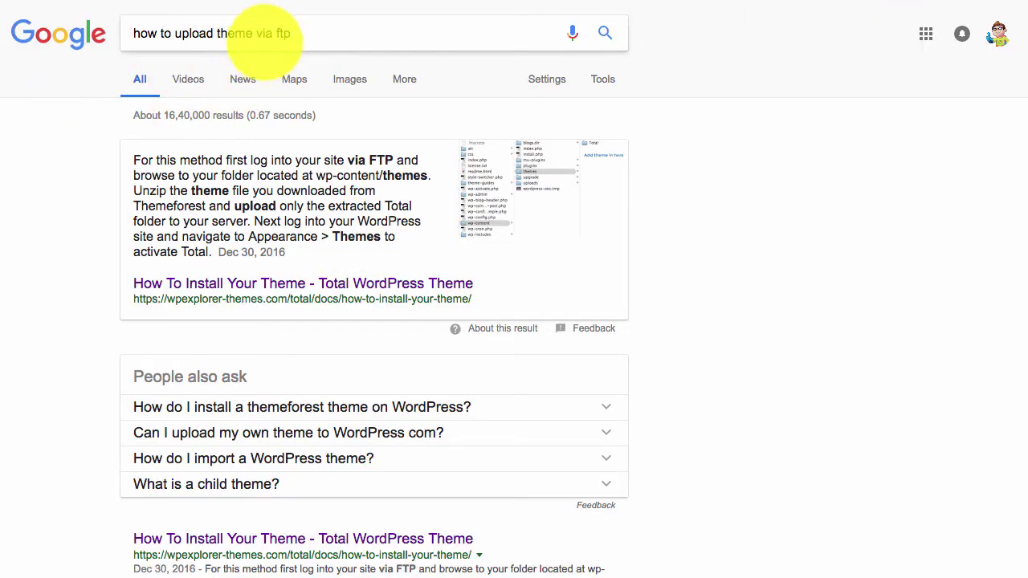
scroll(230, 69, "down", 5)
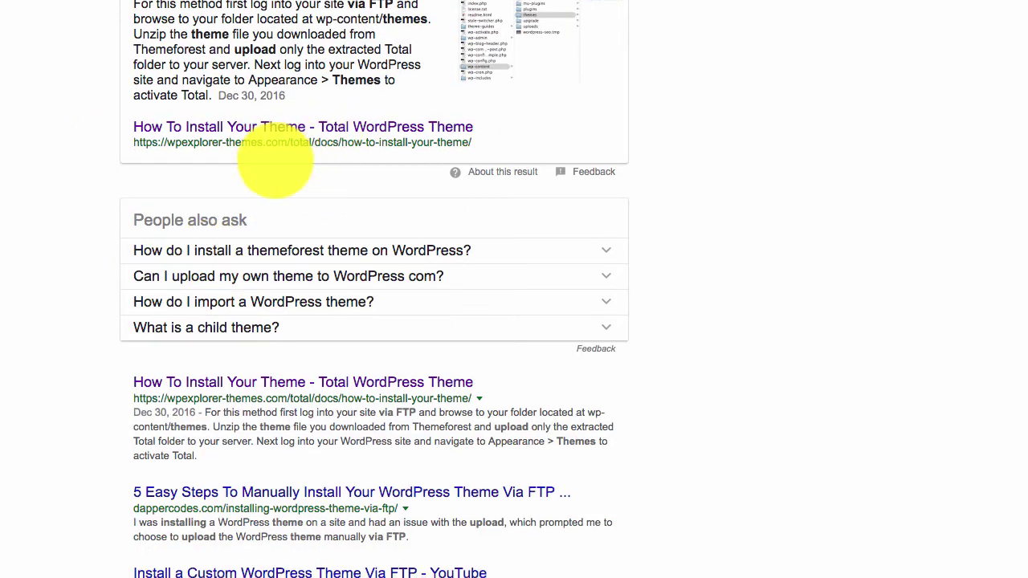
scroll(265, 163, "down", 2)
scroll(241, 165, "down", 3)
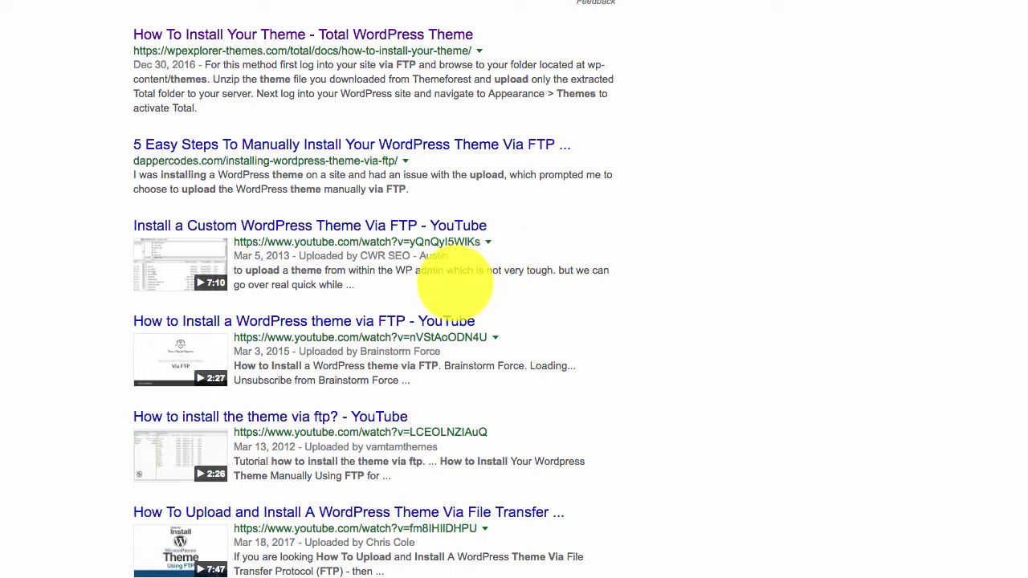
left_click(824, 159)
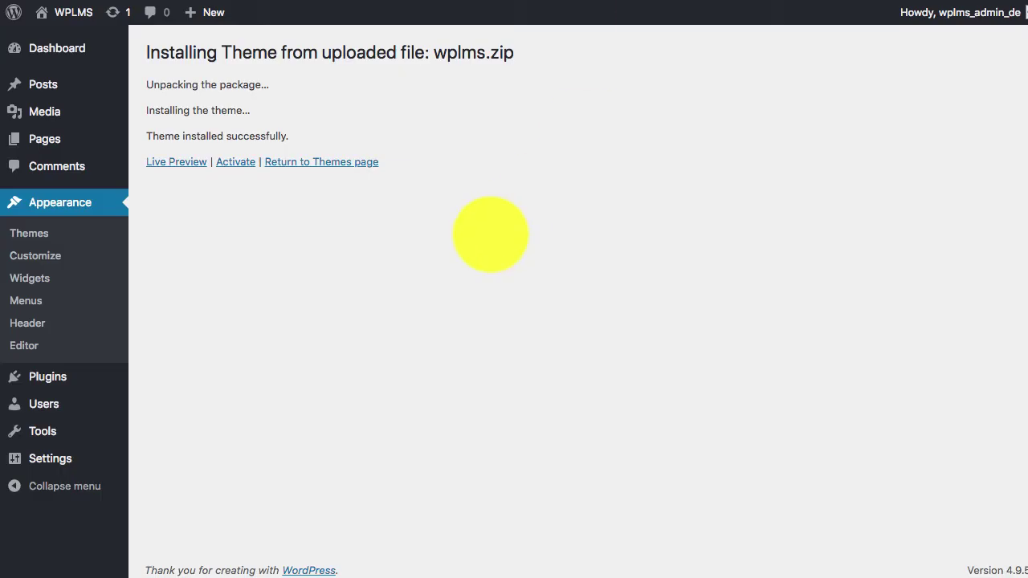
left_click(161, 56)
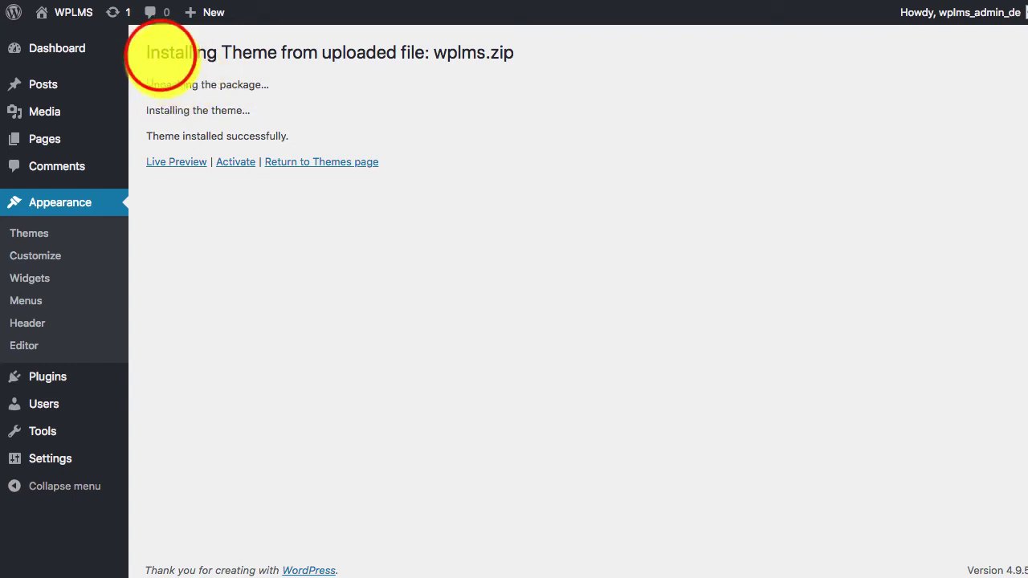
left_click_drag(160, 57, 294, 46)
left_click(498, 85)
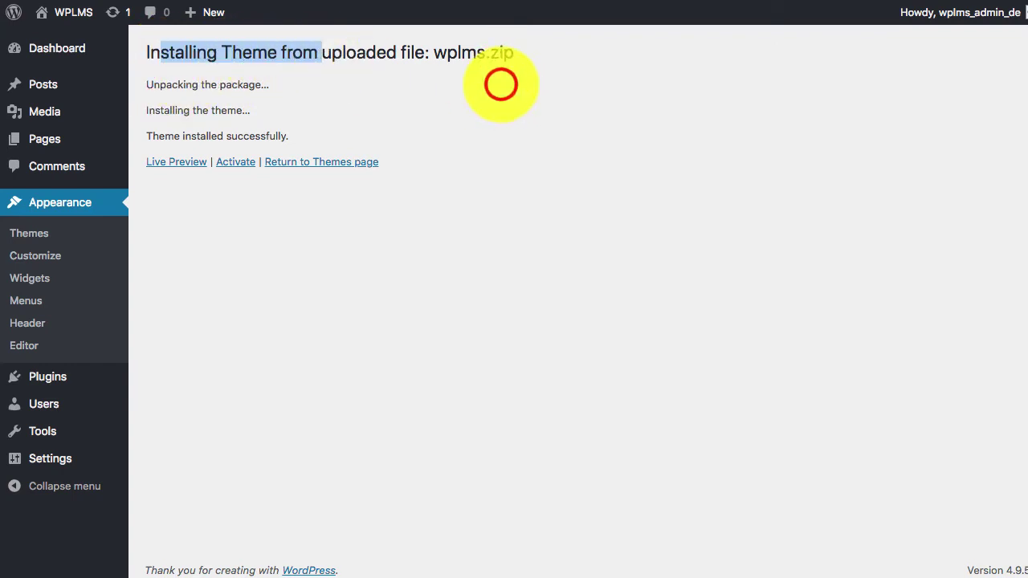
left_click(262, 207)
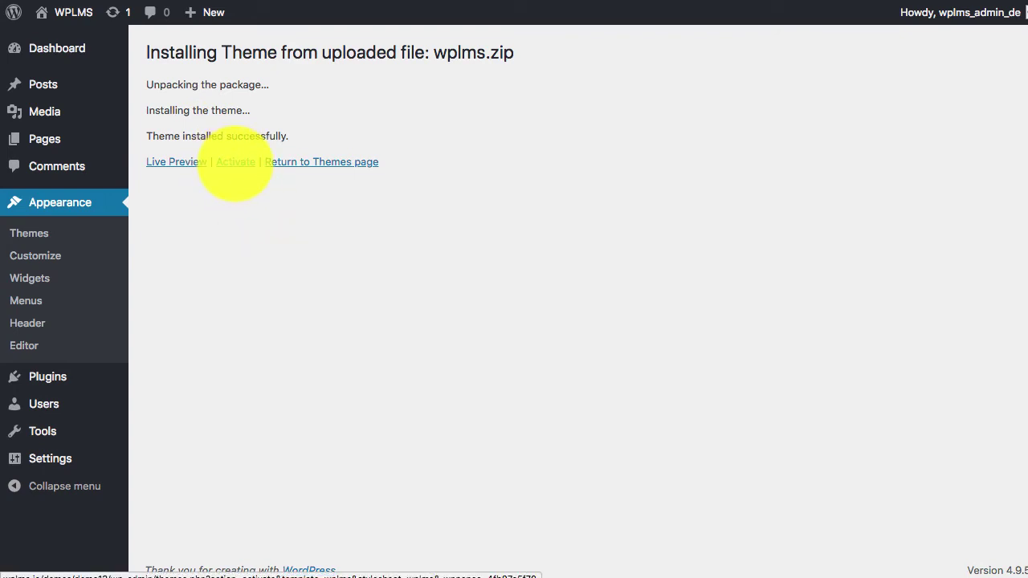
left_click(229, 278)
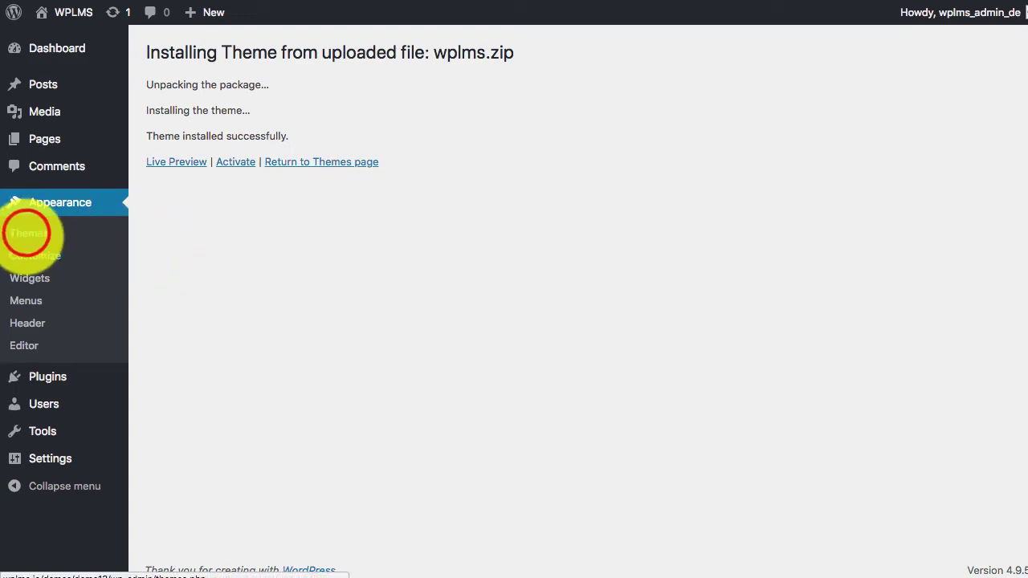
Install the child theme from wplmsblankchild.zip in the child themes folder and activate it.
left_click(29, 233)
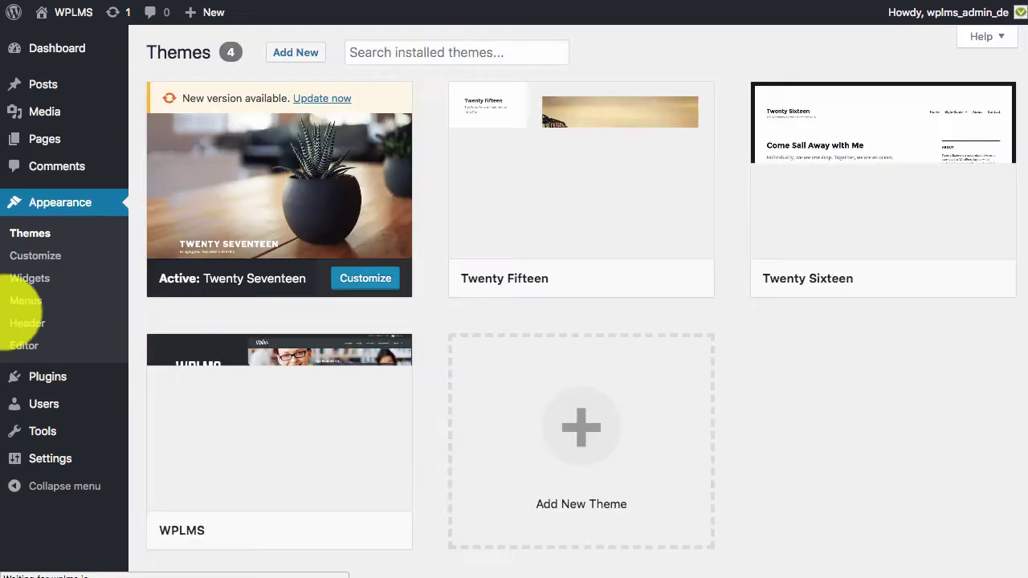
left_click(586, 426)
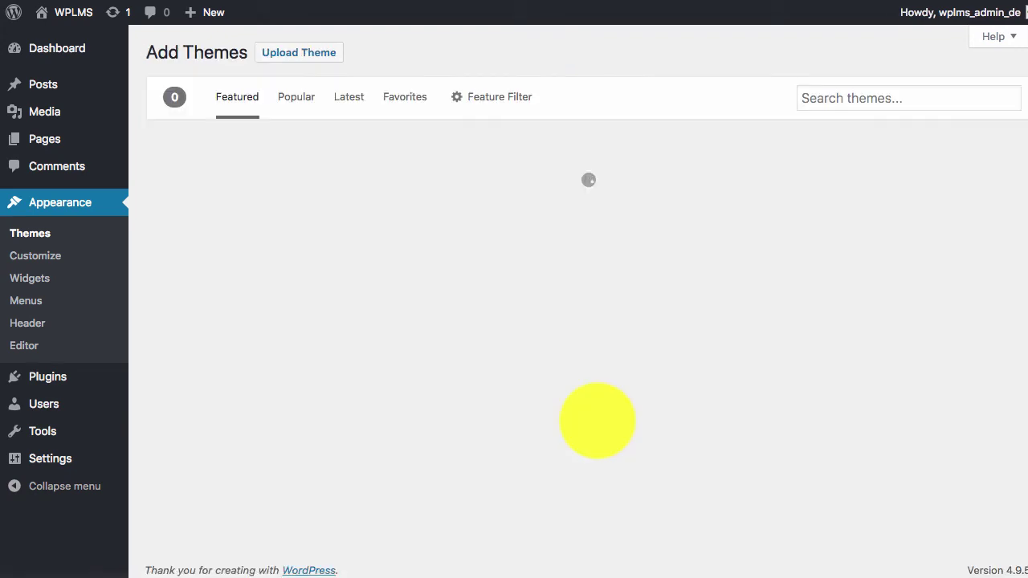
left_click(294, 53)
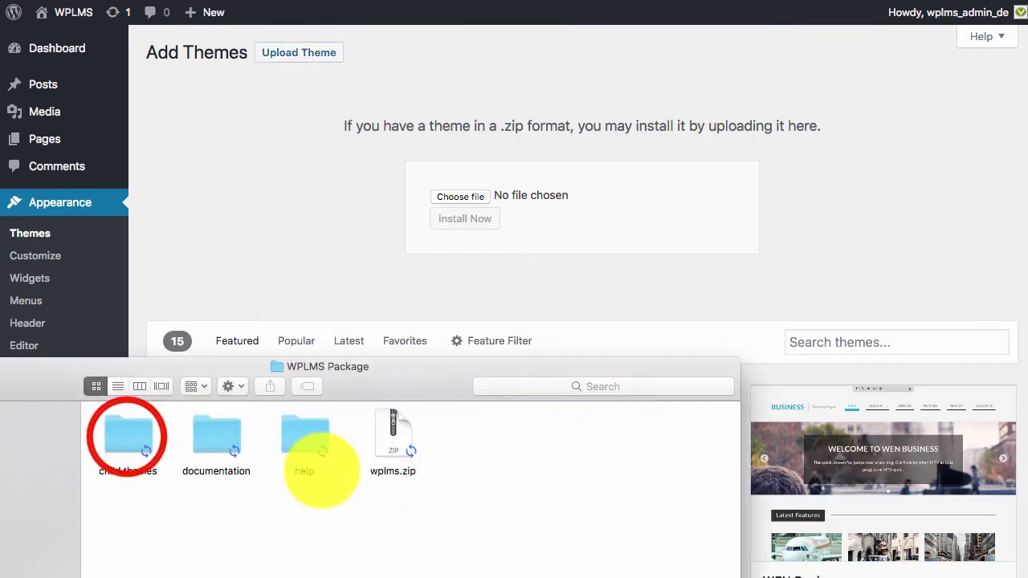
double_click(126, 434)
left_click_drag(305, 430, 466, 193)
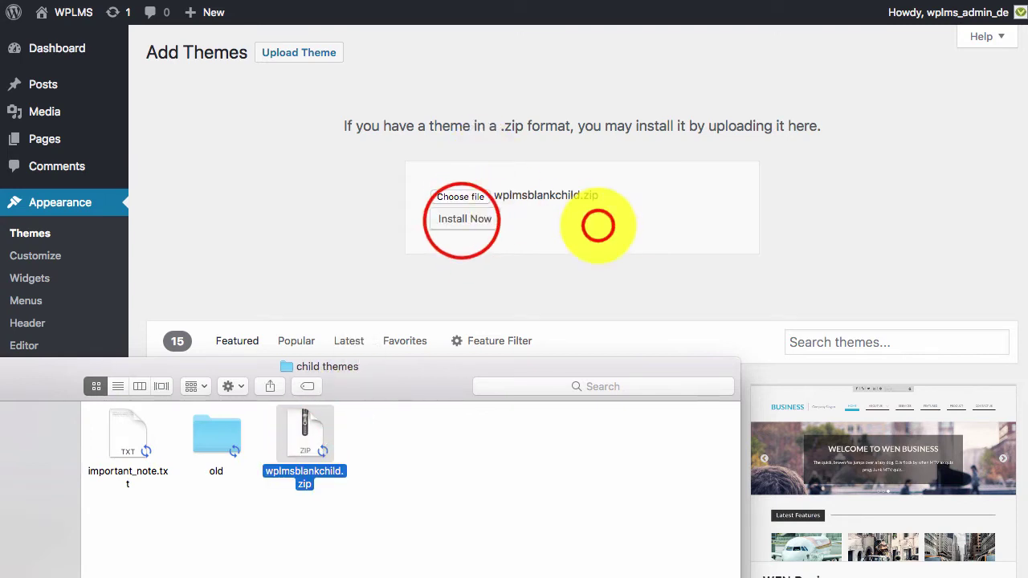
left_click(462, 219)
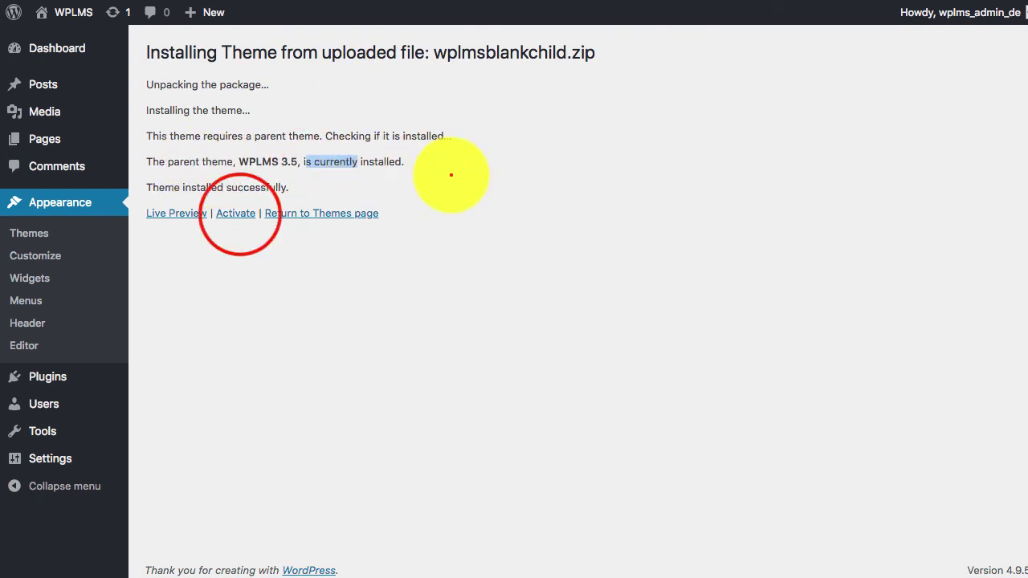
left_click(236, 213)
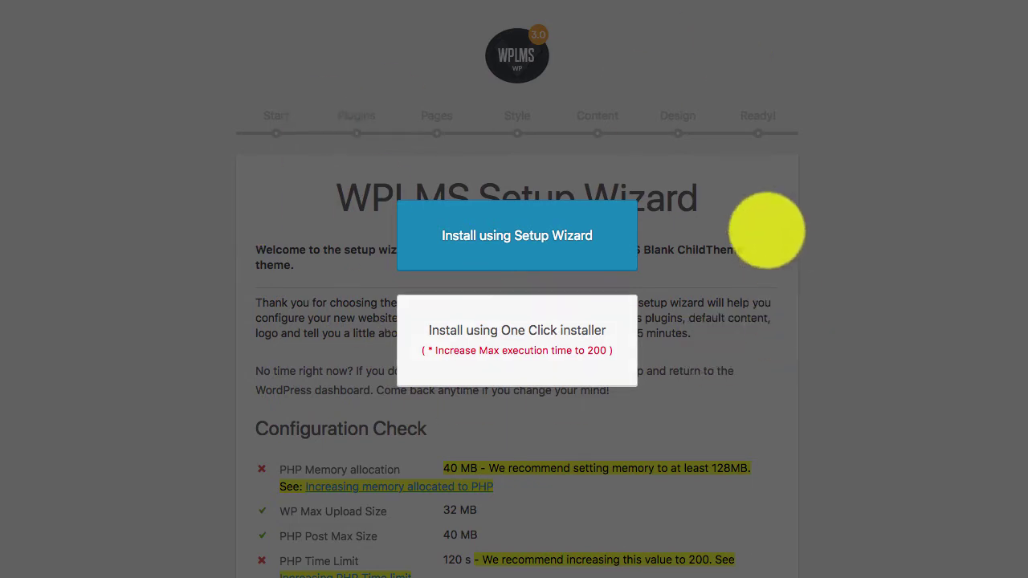
Review the setup wizard's configuration and file permission checks, and choose to install using the One Click installer.
scroll(394, 257, "down", 3)
scroll(707, 491, "down", 2)
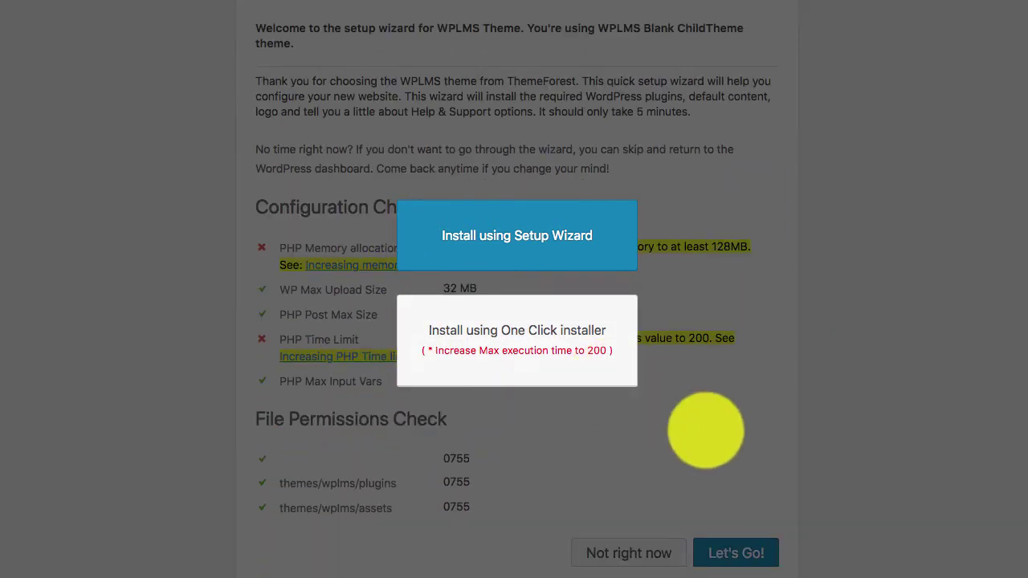
scroll(706, 466, "up", 5)
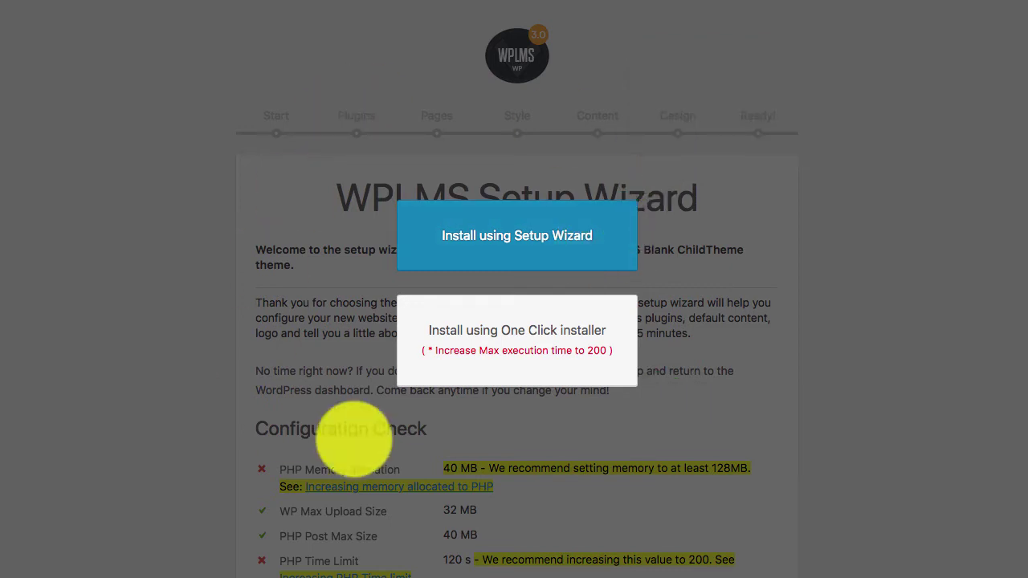
left_click(518, 333)
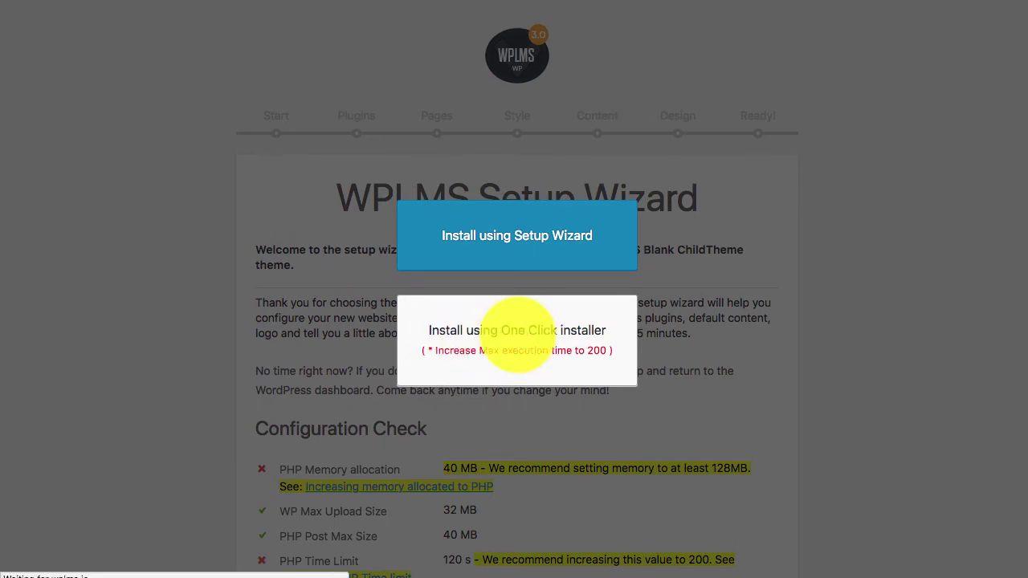
Open the theme's required plugins list and bulk-install all the listed plugins.
scroll(450, 395, "down", 2)
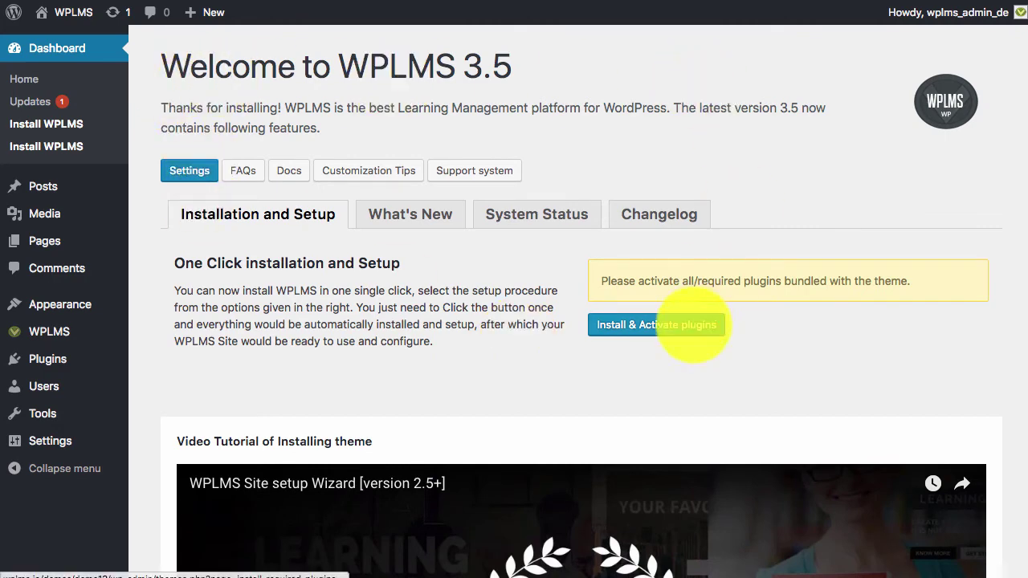
left_click(634, 328)
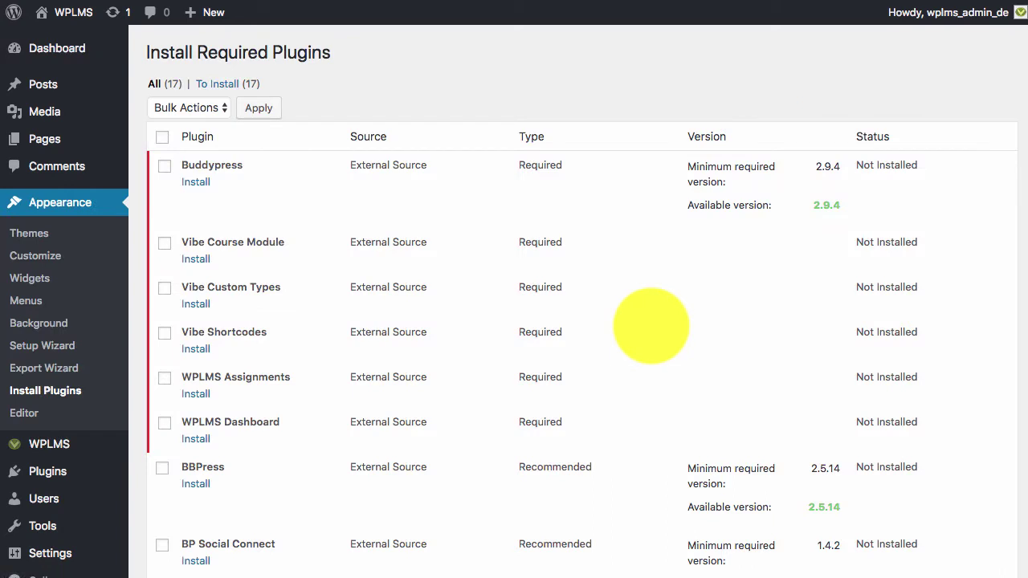
left_click(162, 137)
left_click(190, 107)
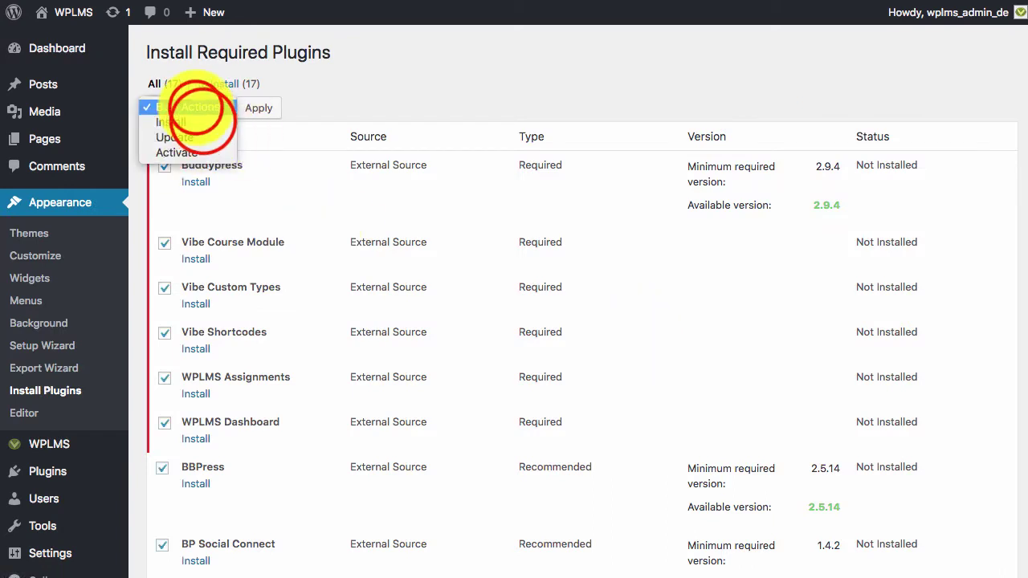
left_click(204, 122)
left_click(257, 108)
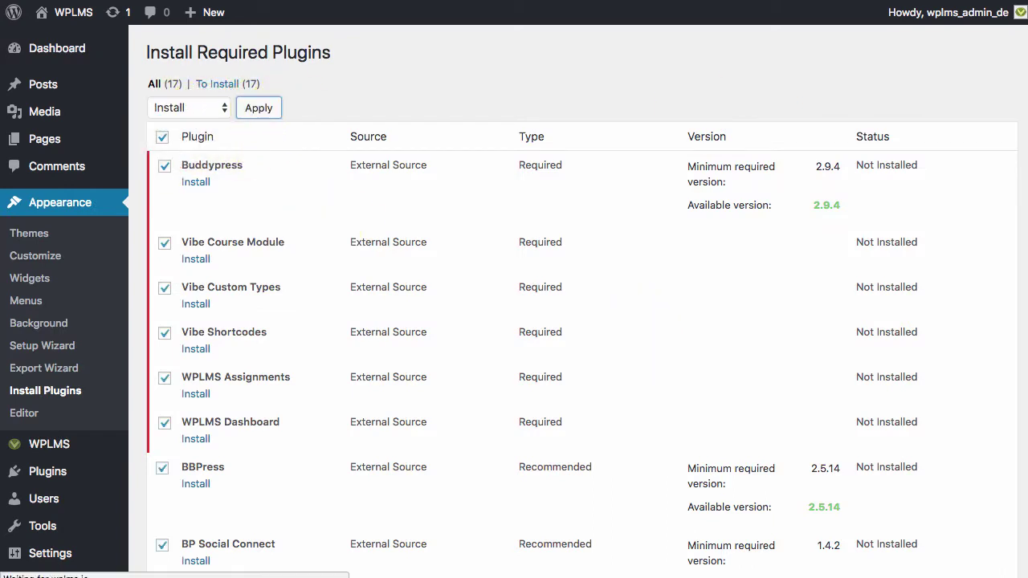
left_click(824, 275)
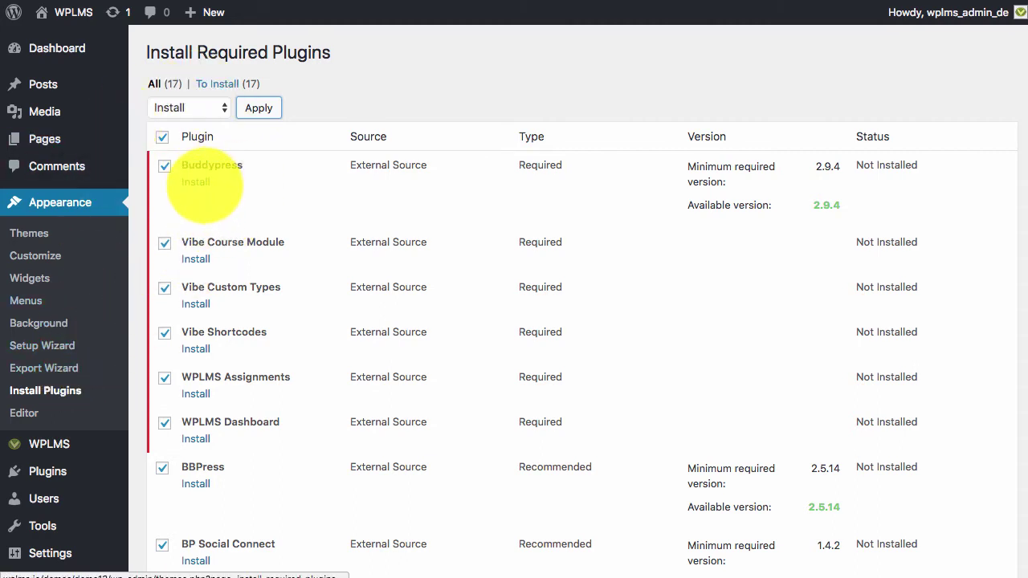
left_click(196, 182)
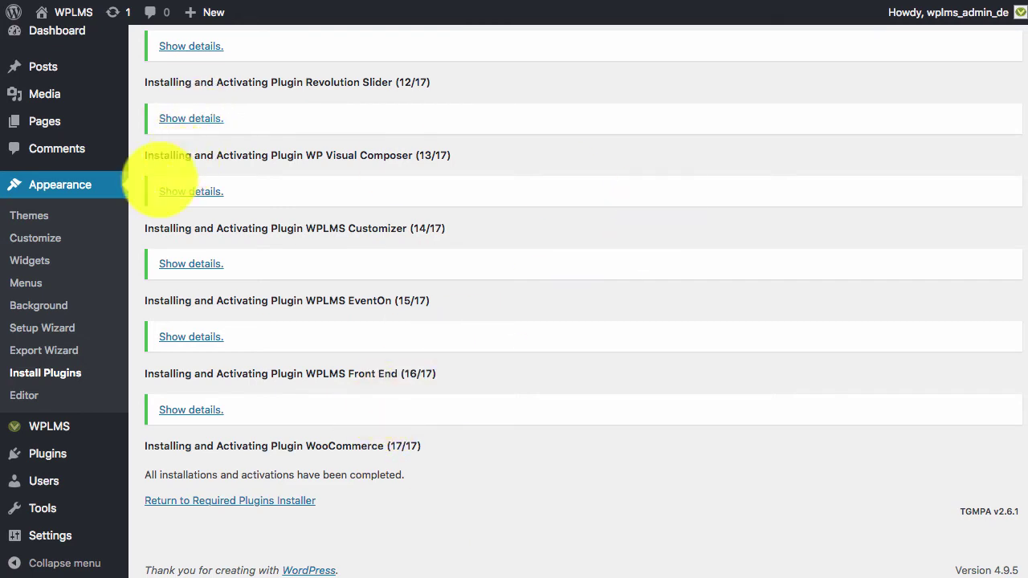
Open the Install WPLMS page for the one-click theme setup.
scroll(394, 426, "up", 7)
mouse_move(33, 44)
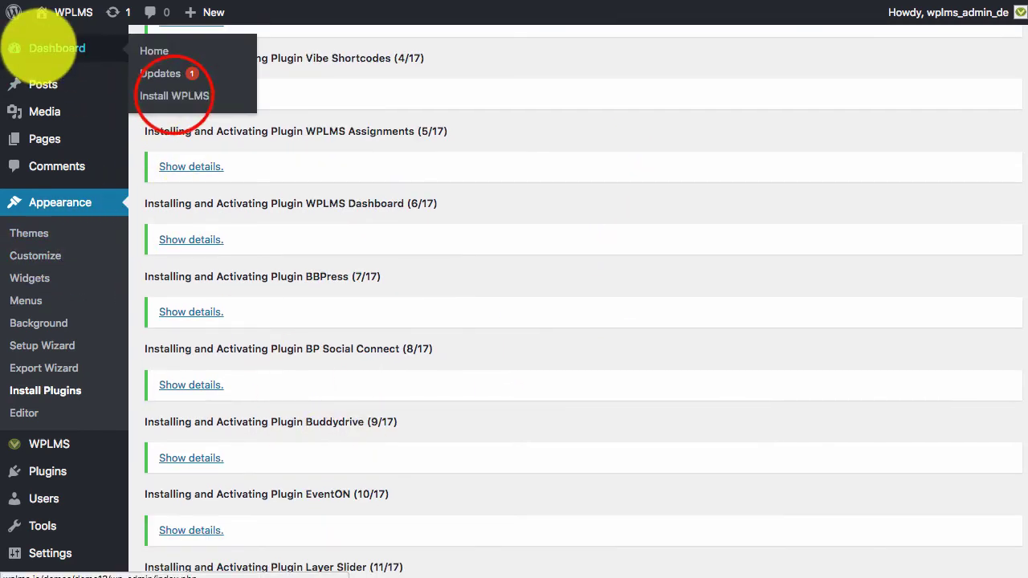
left_click(174, 96)
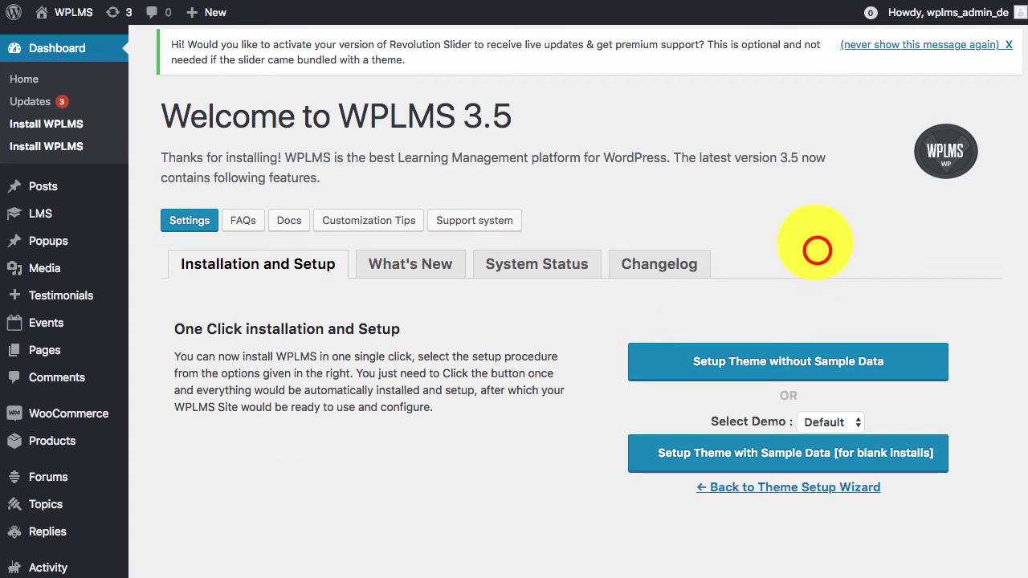
Select Demo 10 as the demo for the sample data setup and install the required Demo 10 plugin.
scroll(746, 222, "down", 2)
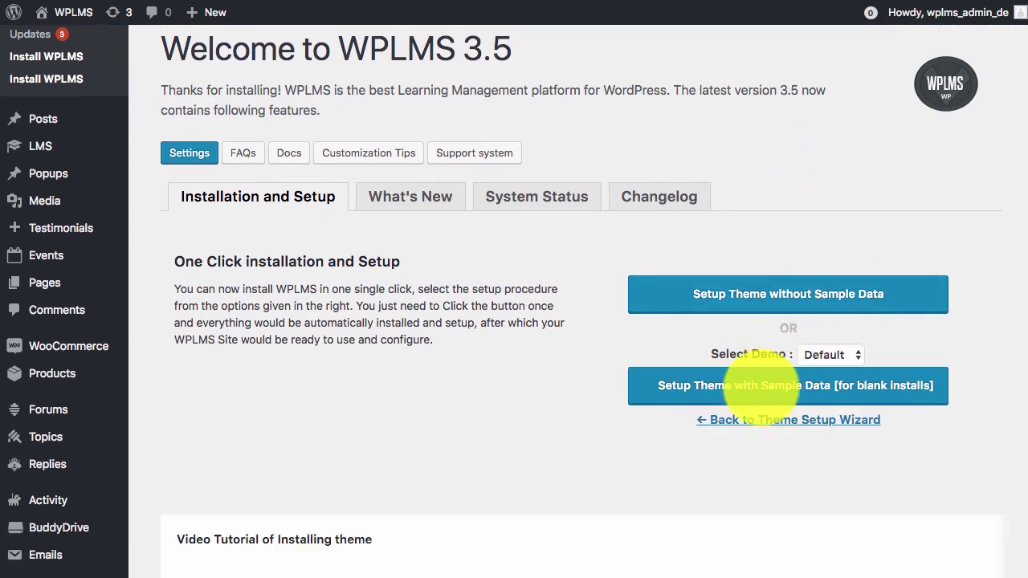
scroll(755, 382, "down", 2)
left_click(843, 276)
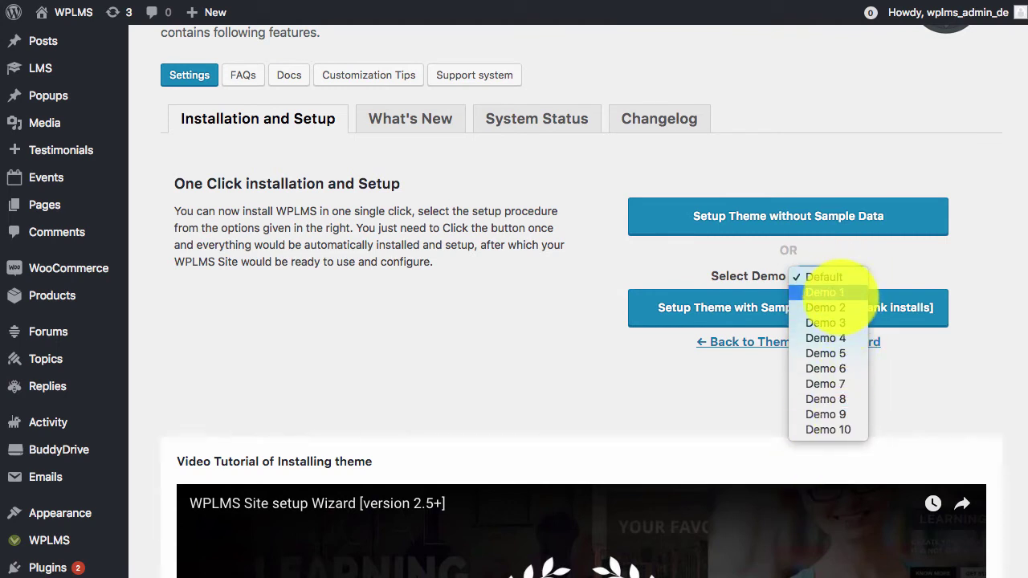
left_click(912, 395)
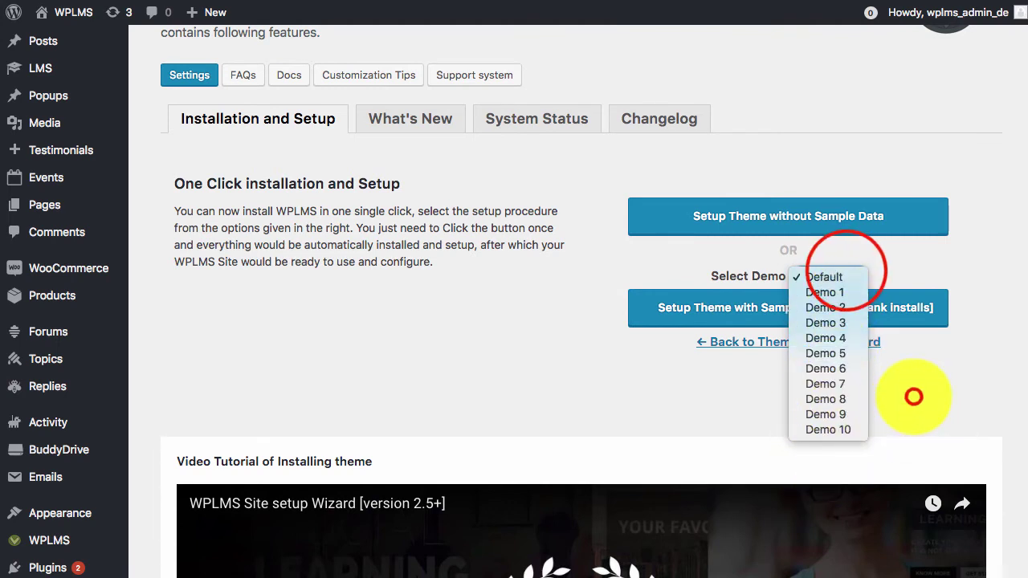
left_click(845, 273)
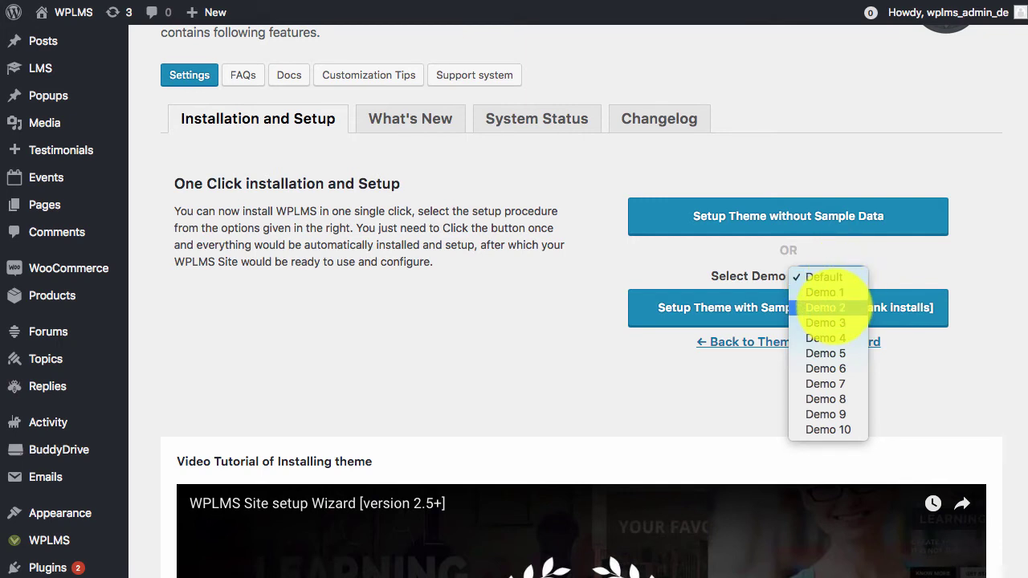
left_click(849, 430)
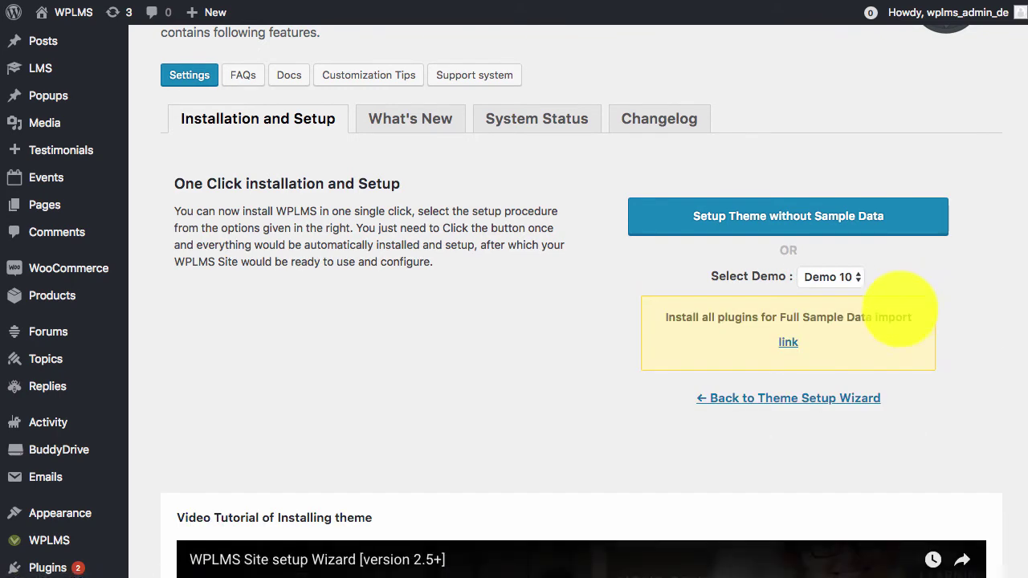
left_click(788, 343)
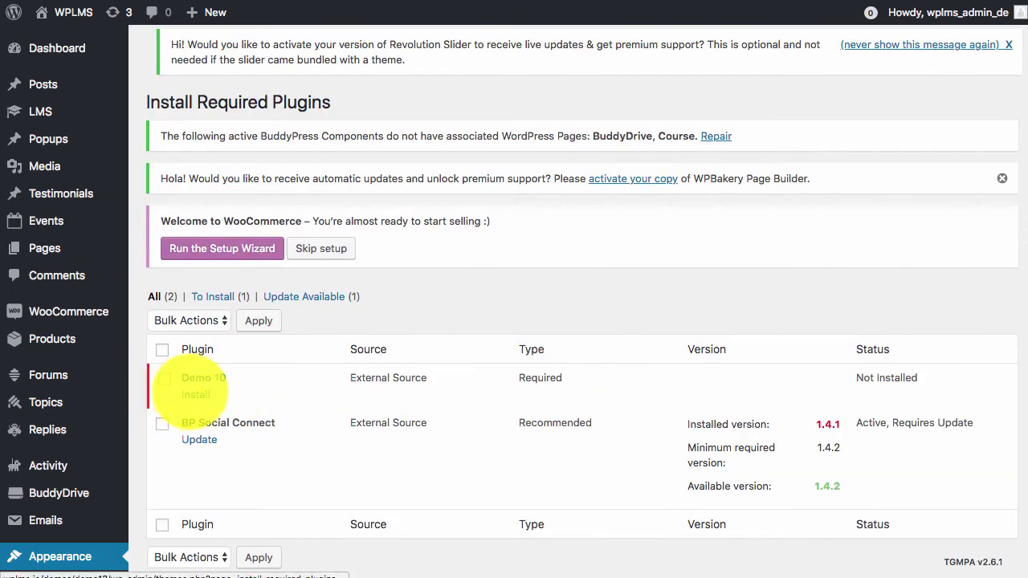
left_click(193, 394)
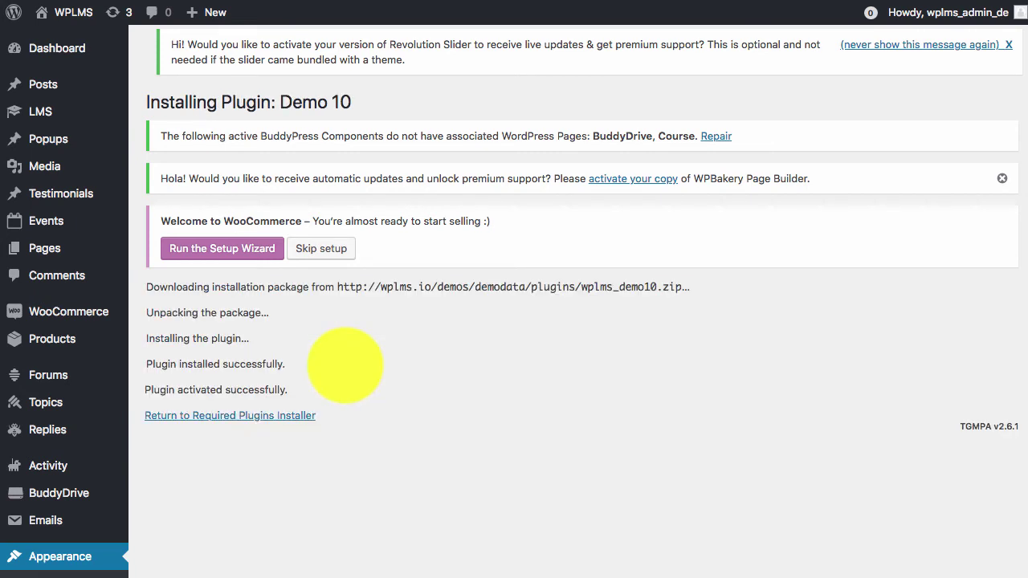
Return to the Install WPLMS page and set up the theme with the Demo 10 sample data.
mouse_move(46, 47)
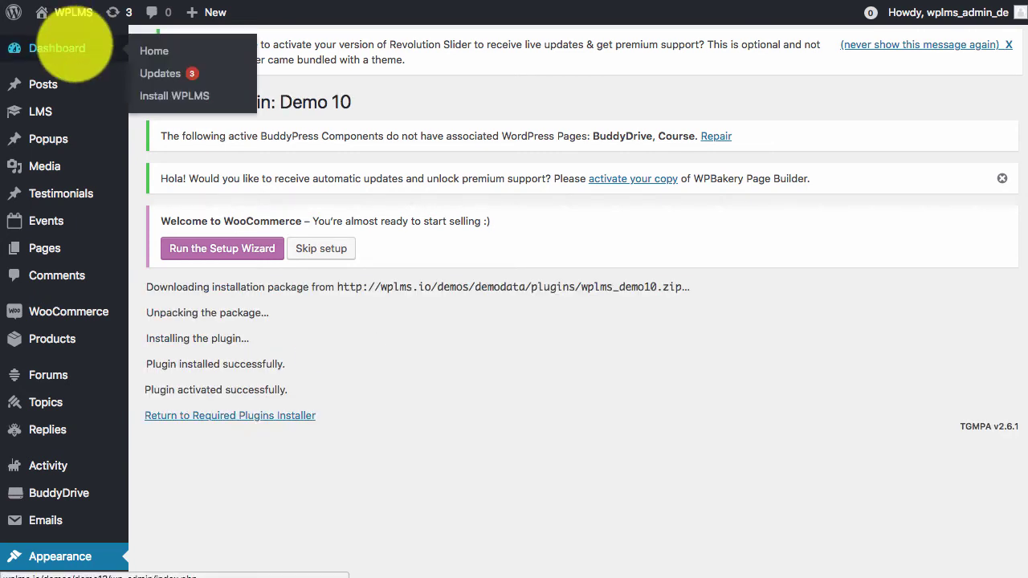
left_click(154, 95)
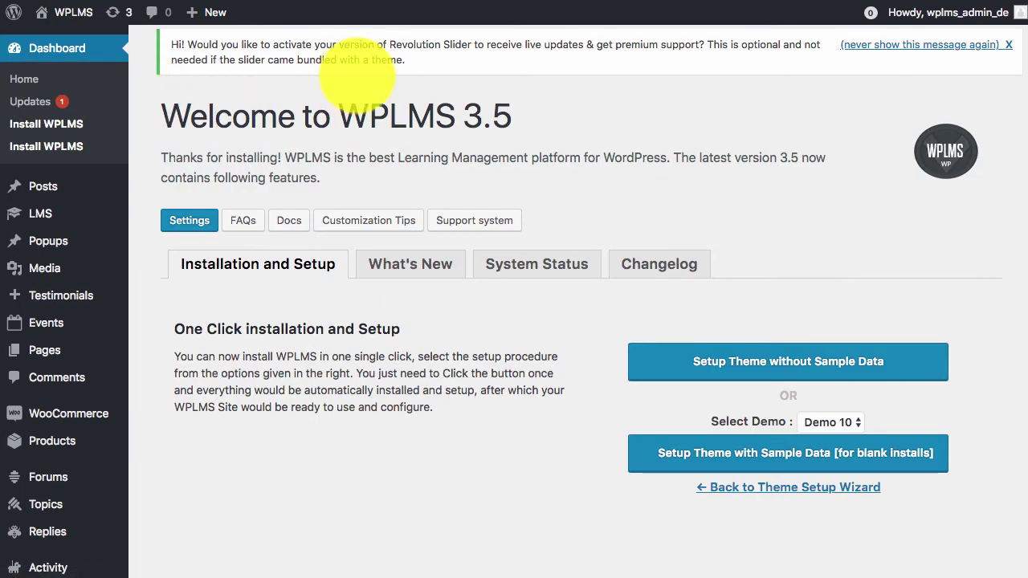
scroll(823, 384, "down", 2)
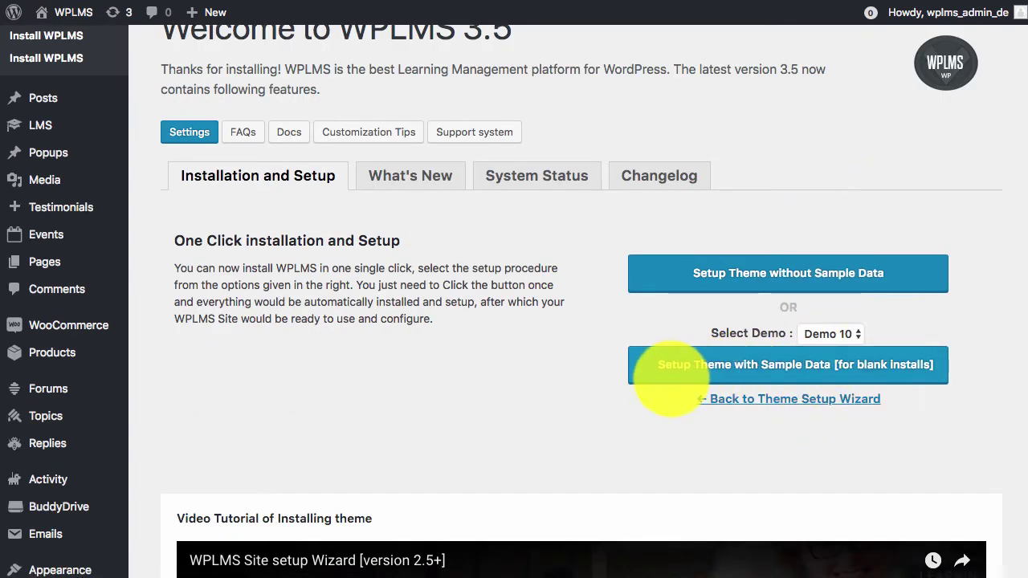
left_click(749, 367)
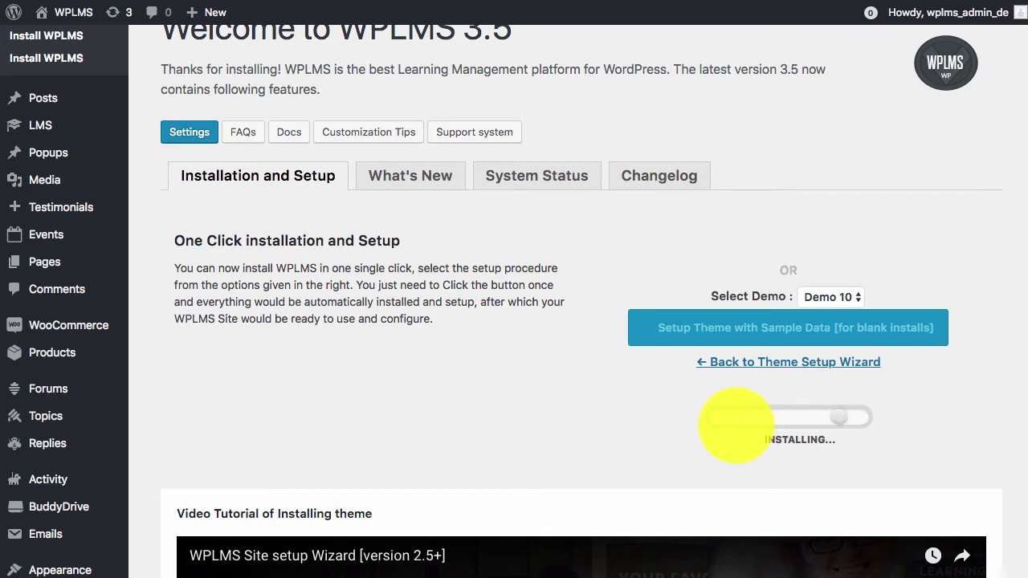
Inspect the setup page in the browser's developer tools, check the console for errors, and close the tools.
right_click(425, 195)
left_click(487, 391)
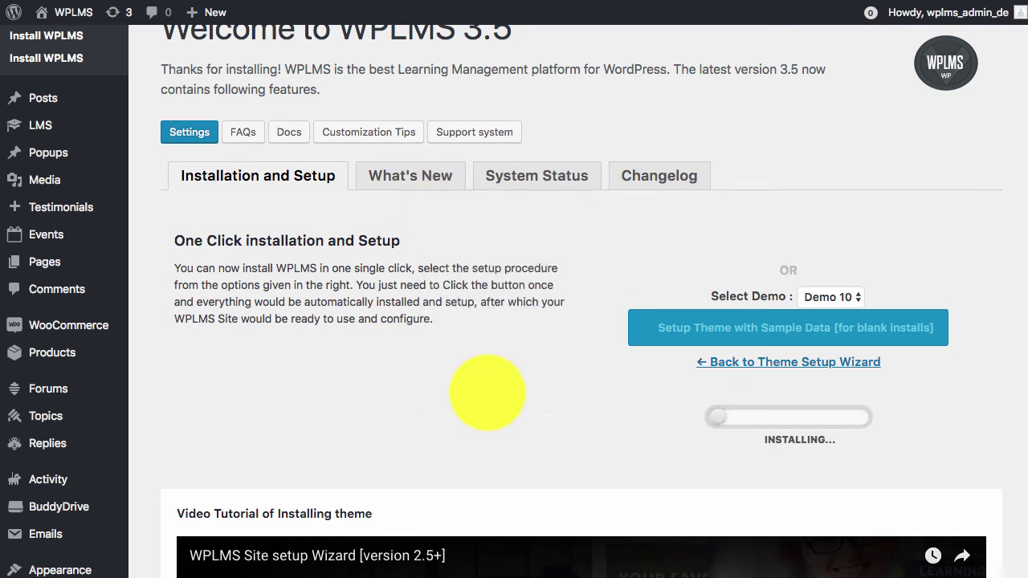
left_click(747, 101)
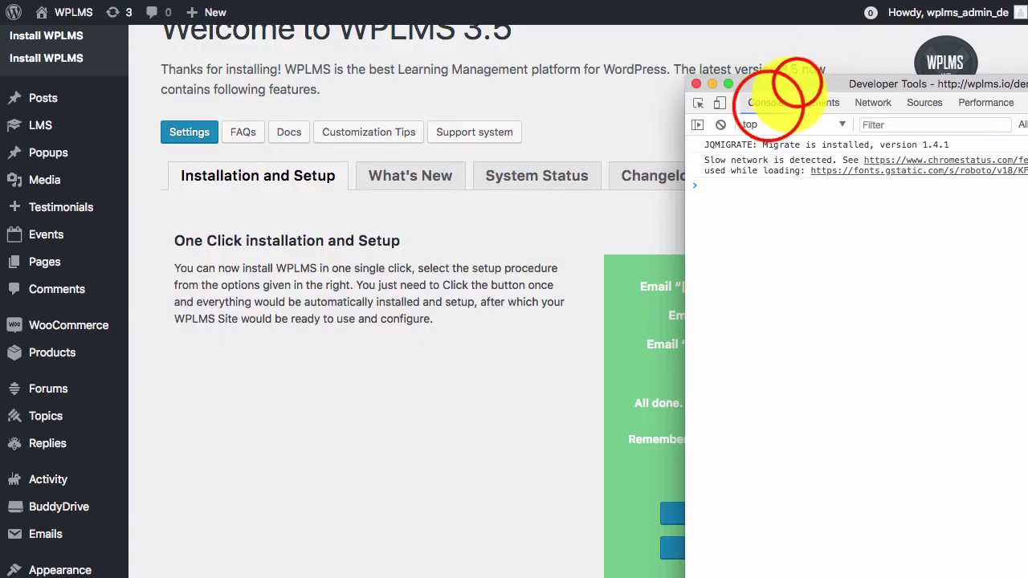
left_click_drag(726, 116, 657, 139)
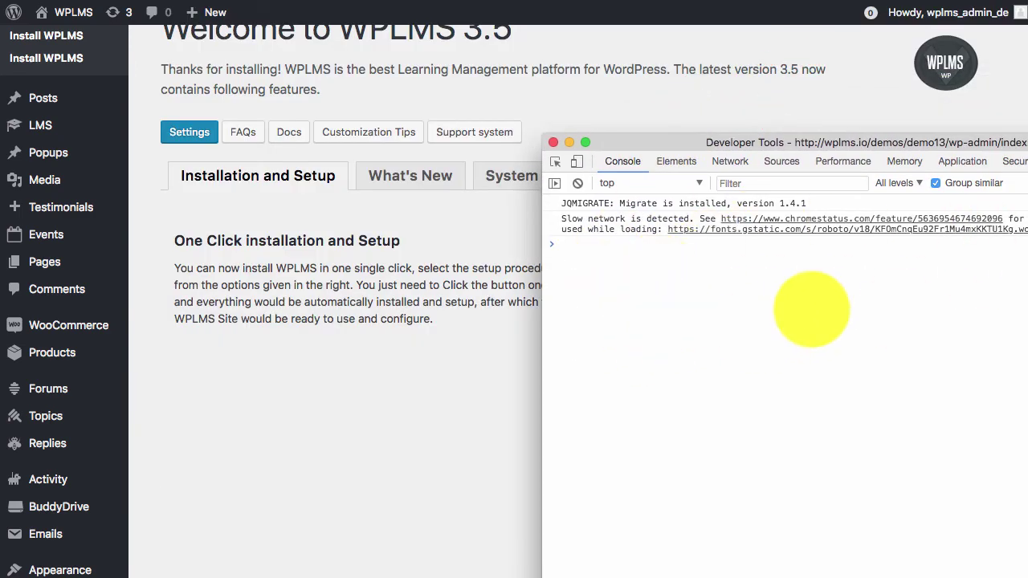
left_click_drag(675, 139, 716, 171)
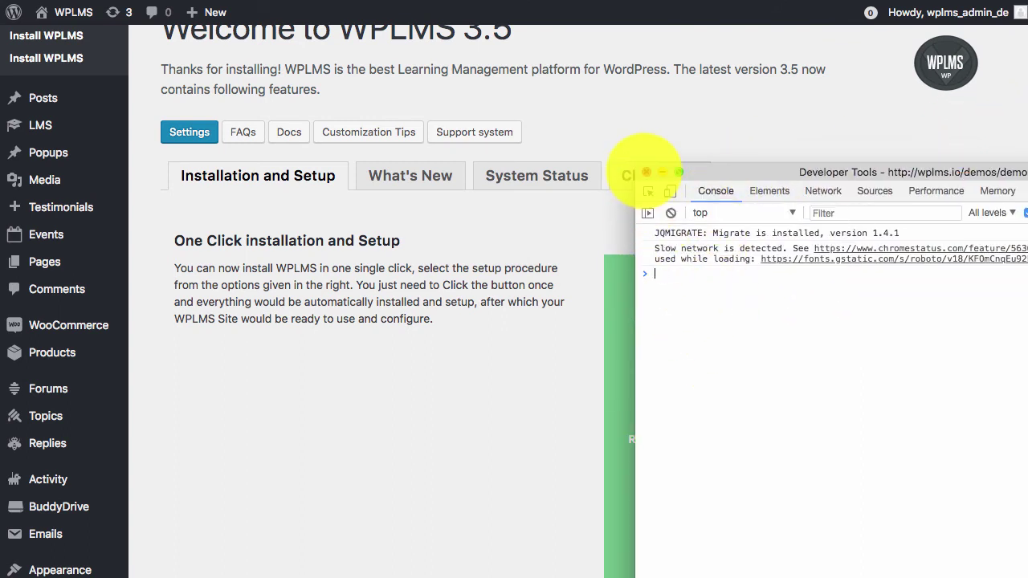
left_click(645, 172)
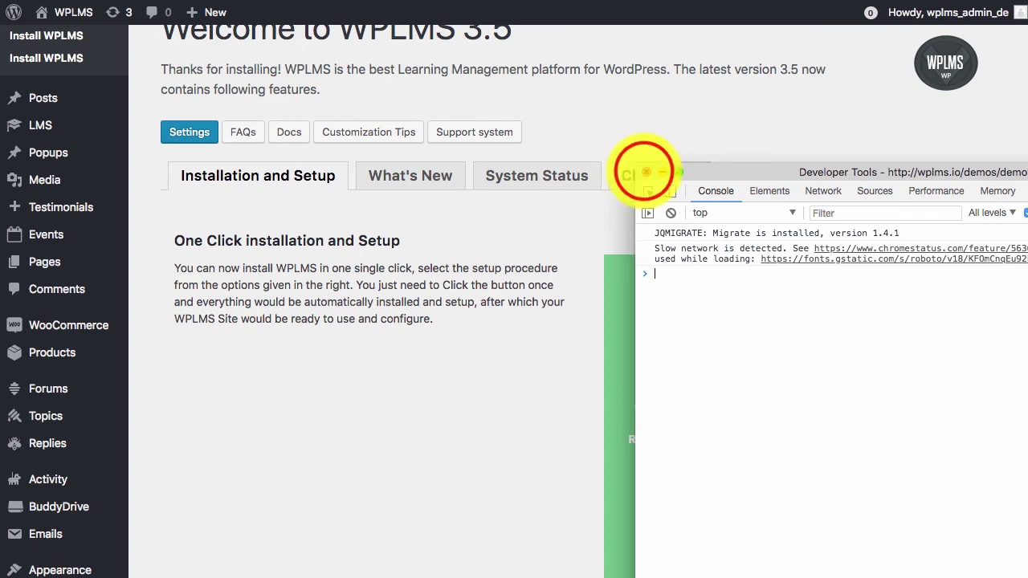
Open the permalink and BuddyPress component settings from the import summary and save both.
scroll(910, 406, "down", 3)
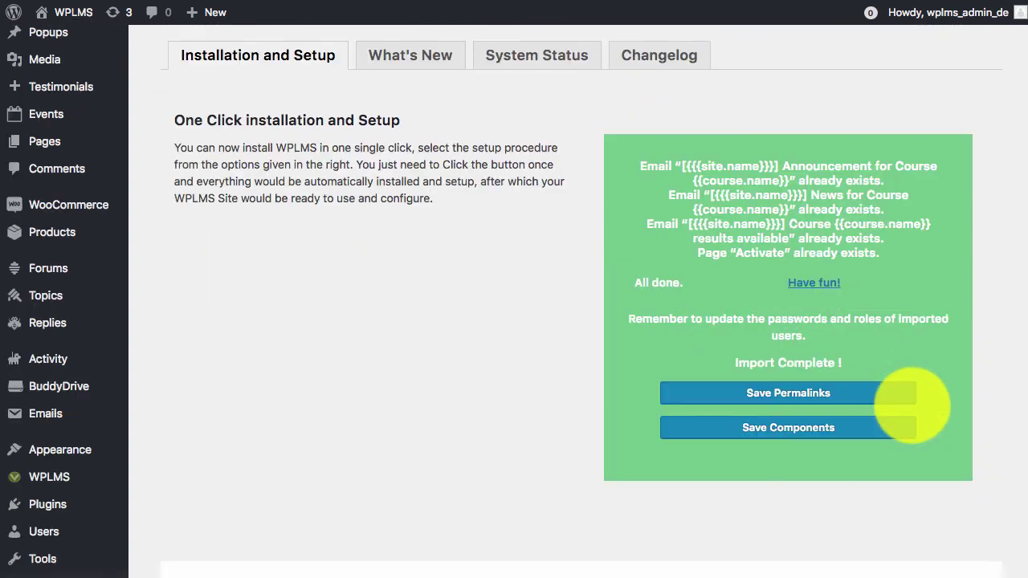
left_click(765, 387)
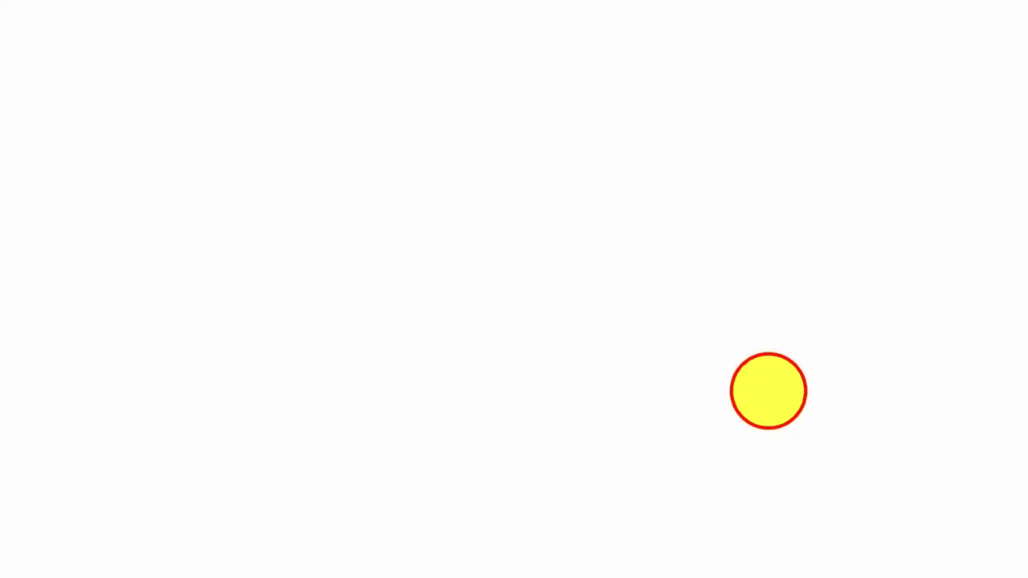
left_click(778, 423)
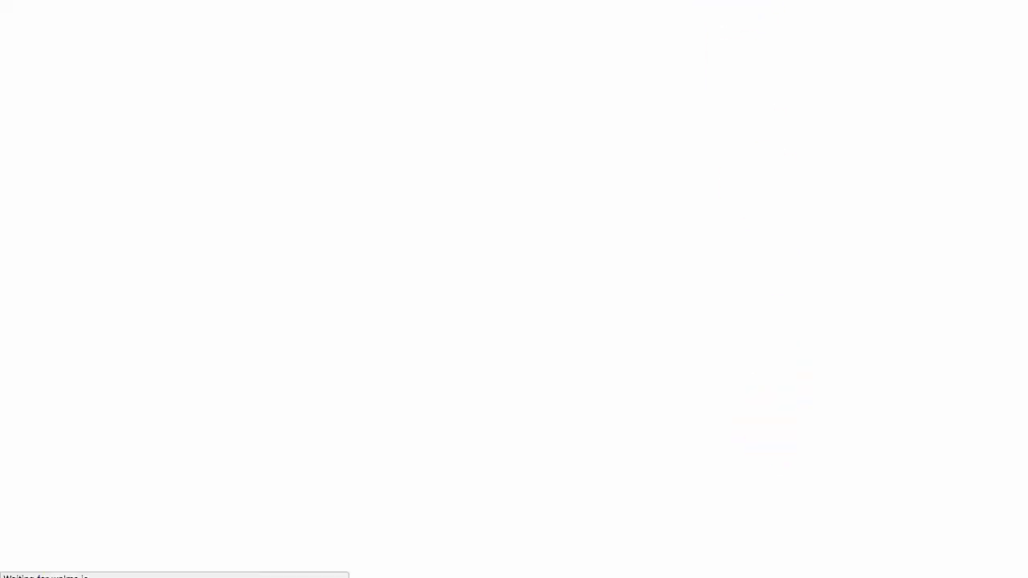
scroll(265, 422, "down", 20)
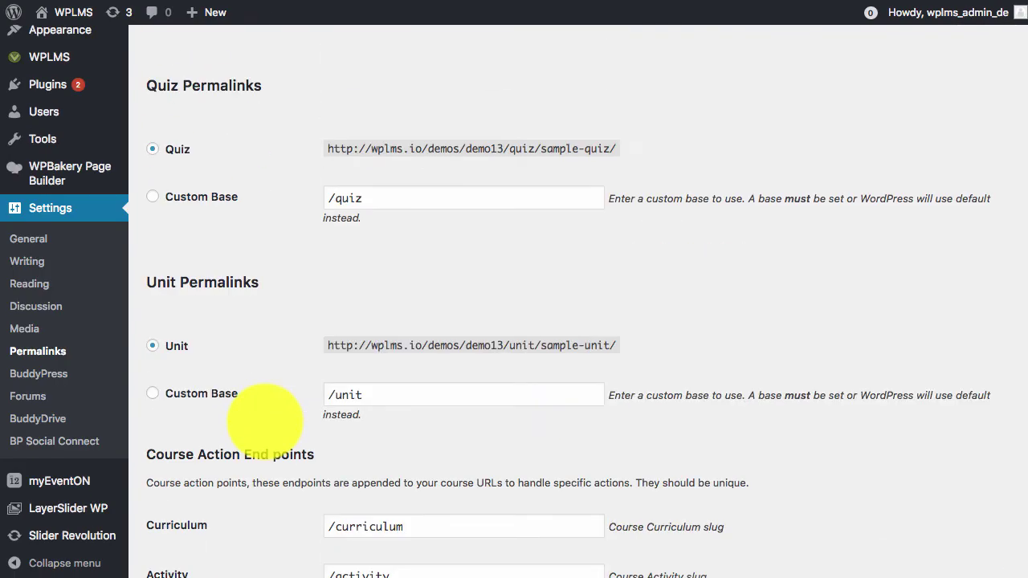
scroll(265, 426, "down", 3)
left_click(191, 501)
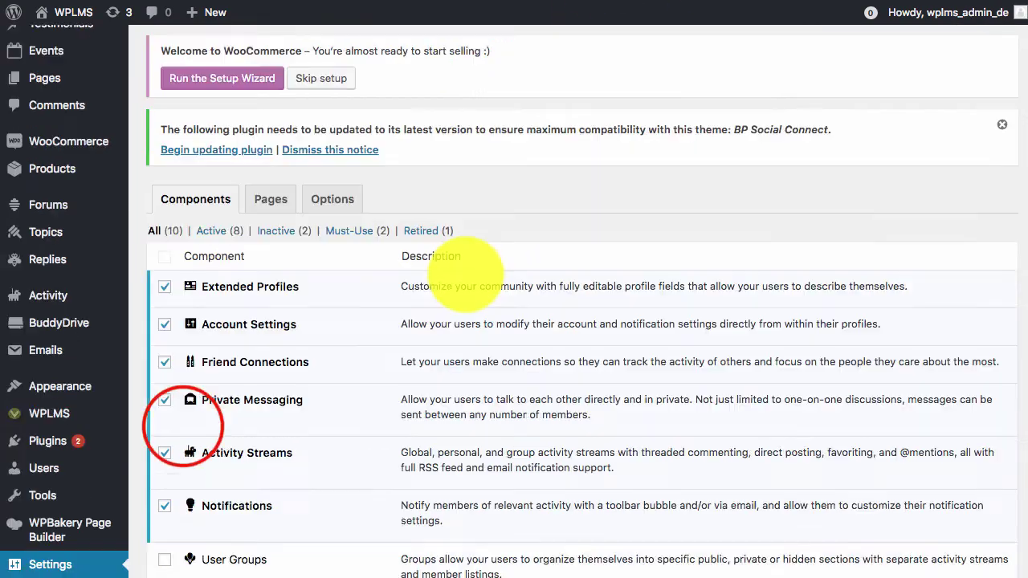
scroll(458, 274, "down", 6)
left_click(188, 418)
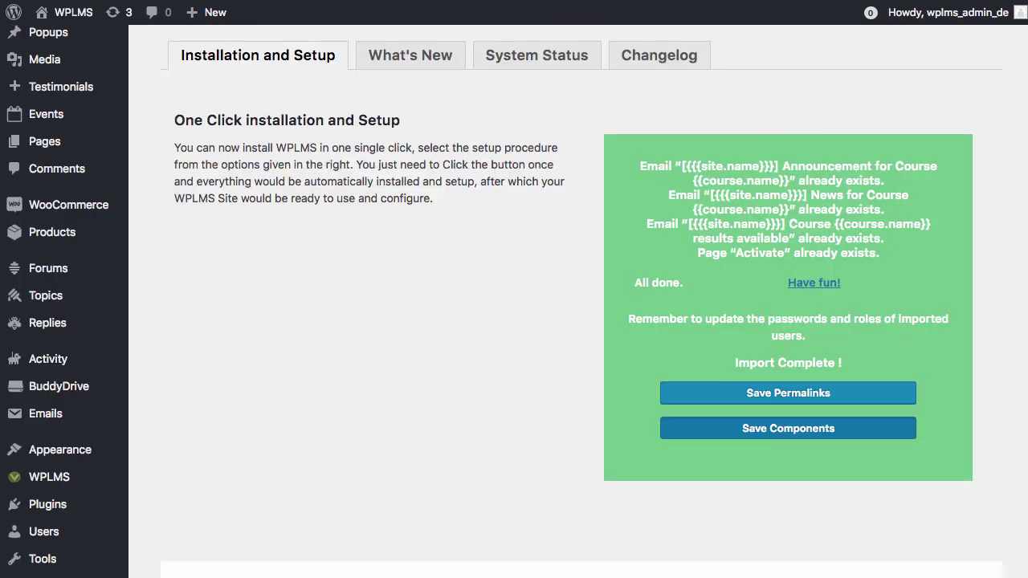
Visit the site and look through the homepage's course categories, testimonials, instructors, registration form and course listings.
scroll(666, 314, "up", 3)
mouse_move(58, 14)
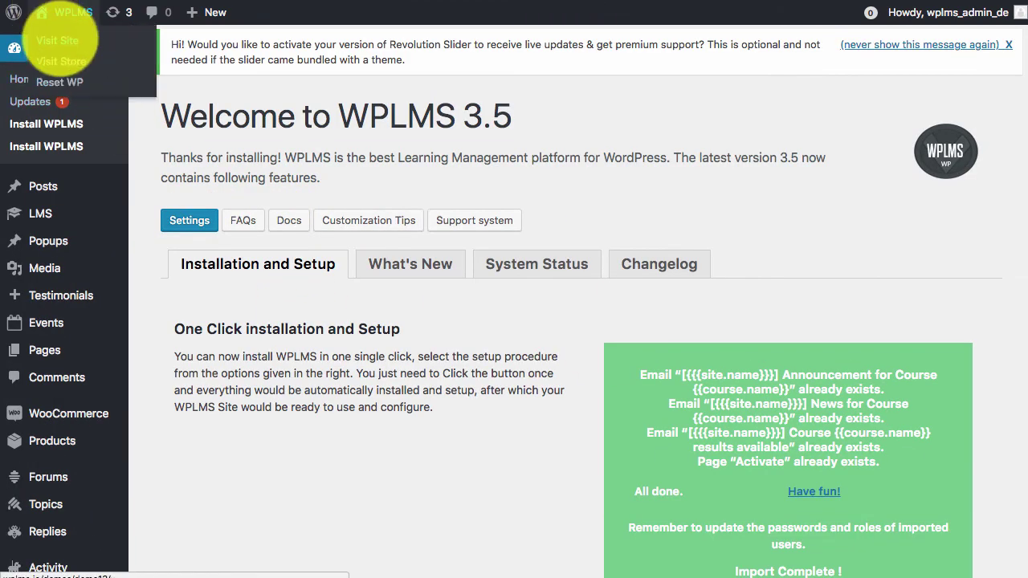
left_click(61, 40)
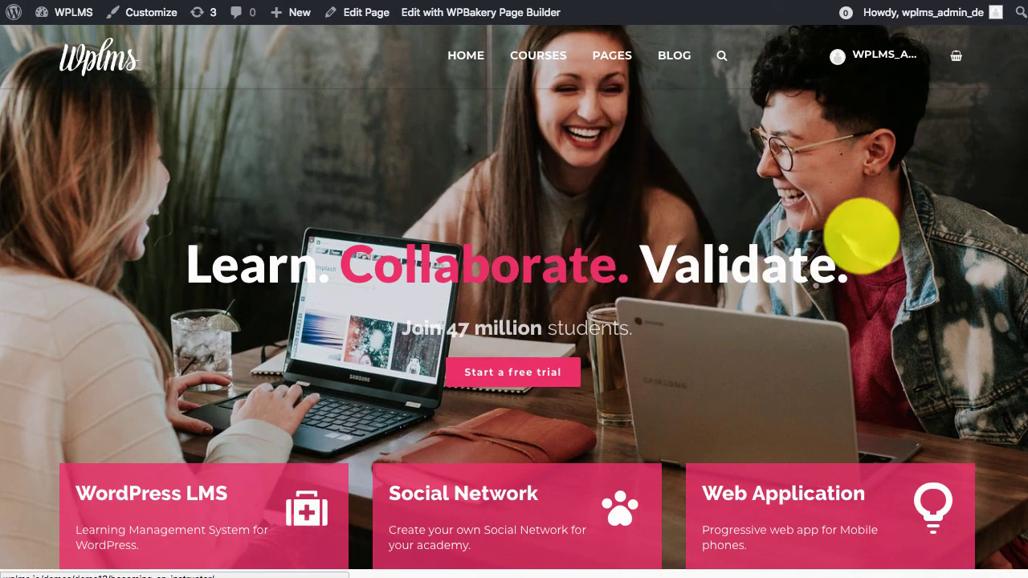
scroll(490, 201, "down", 10)
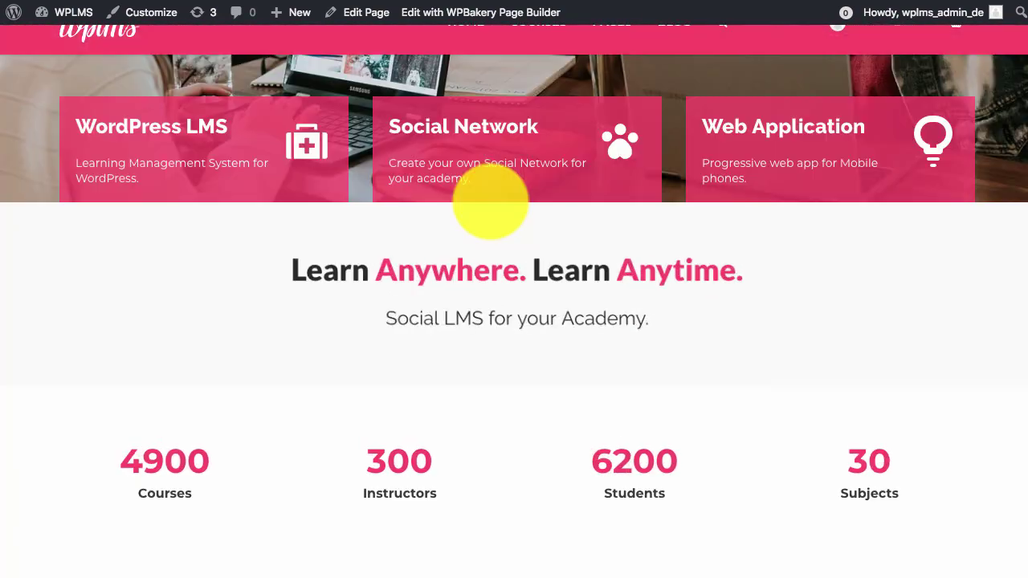
scroll(490, 201, "down", 8)
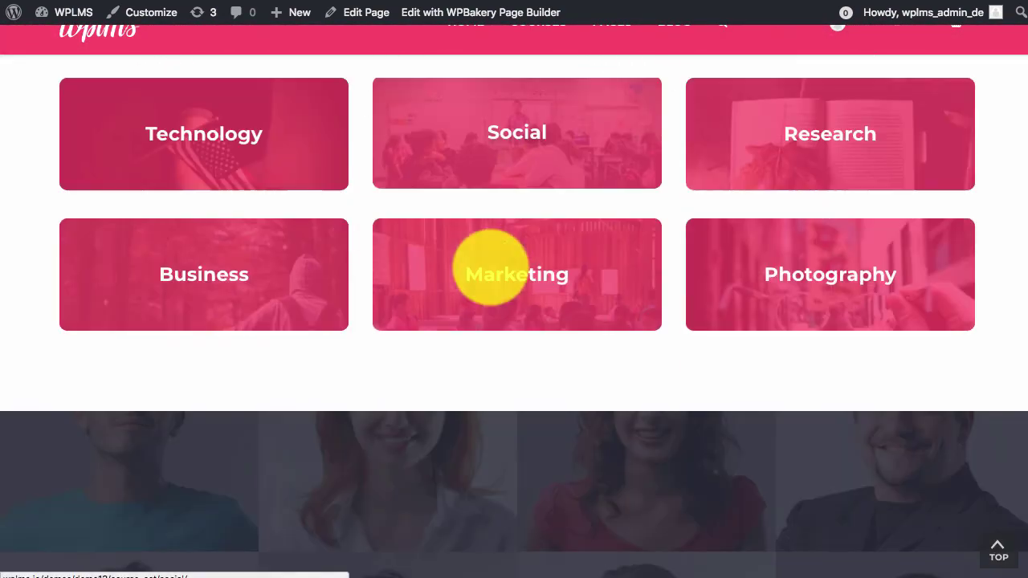
scroll(489, 266, "down", 6)
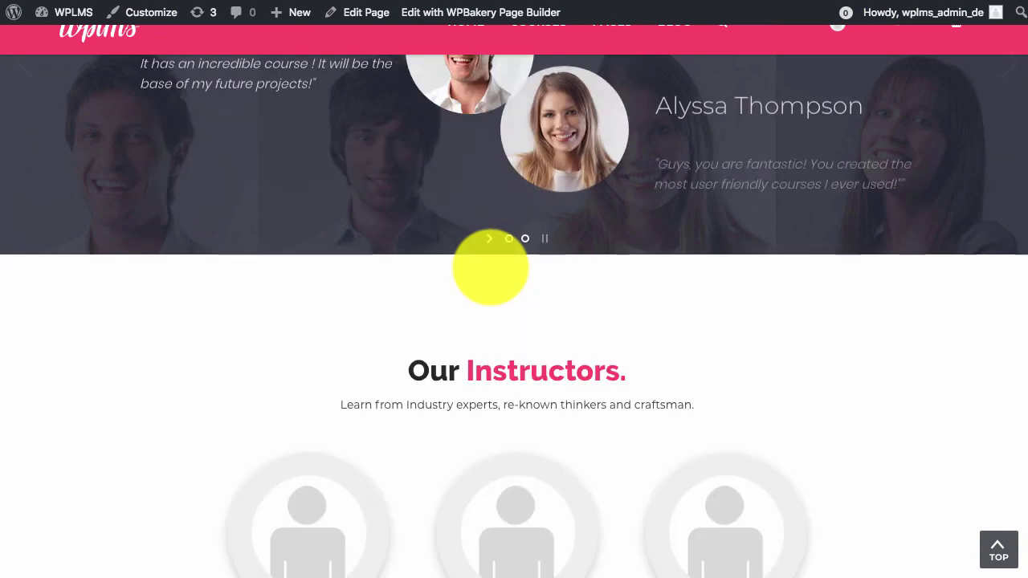
scroll(776, 273, "down", 10)
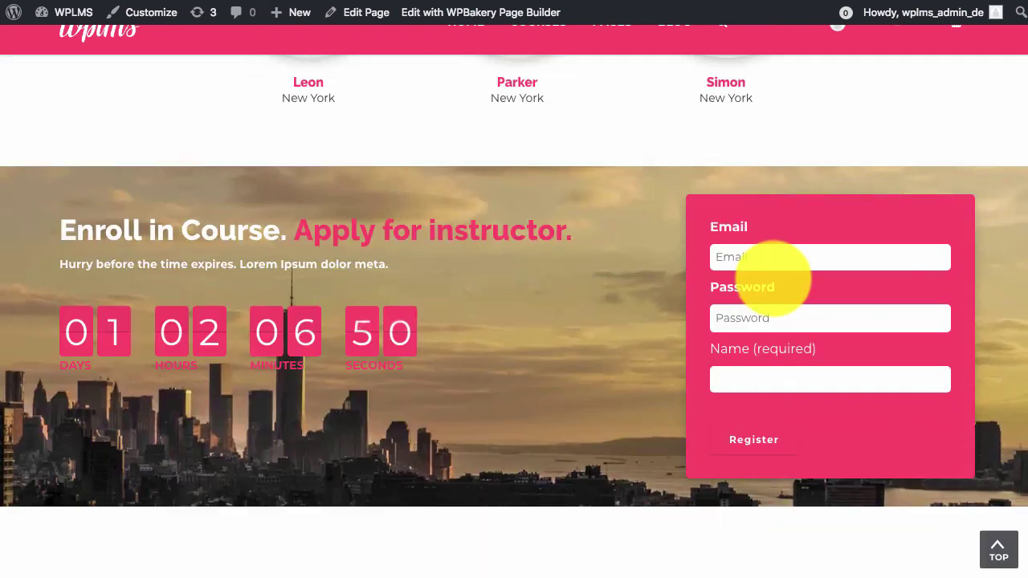
scroll(742, 275, "down", 5)
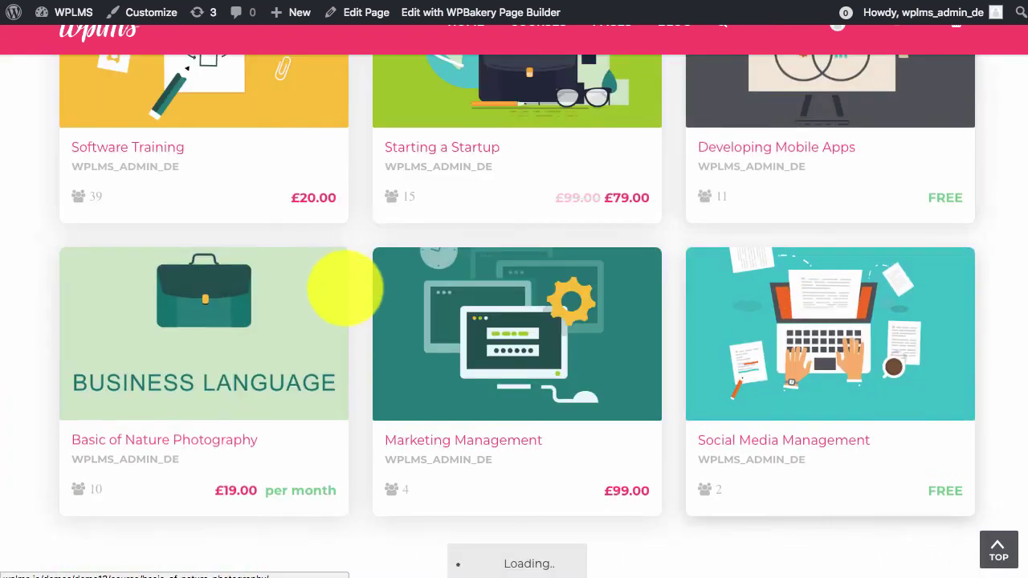
scroll(506, 285, "down", 5)
scroll(640, 336, "up", 20)
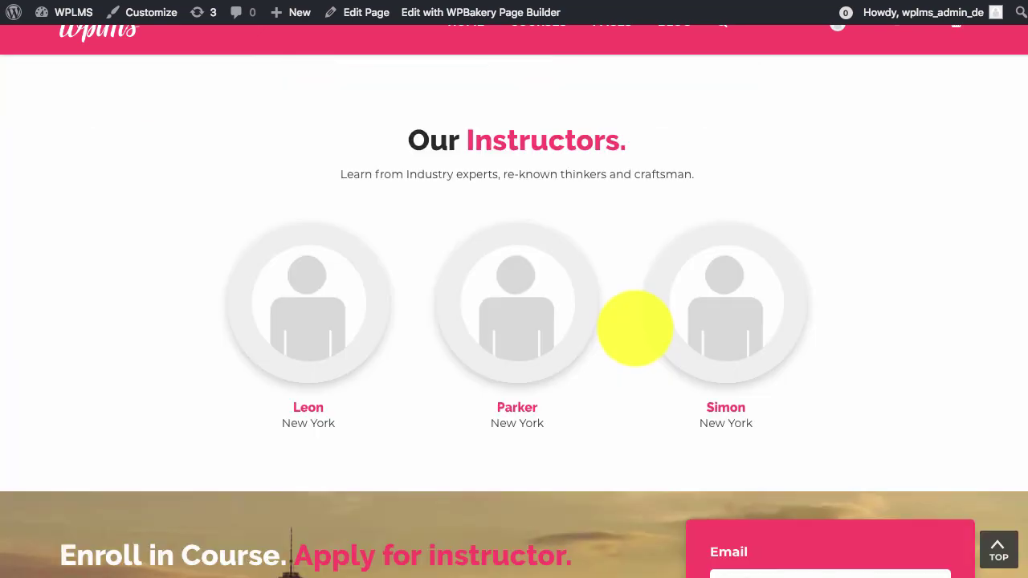